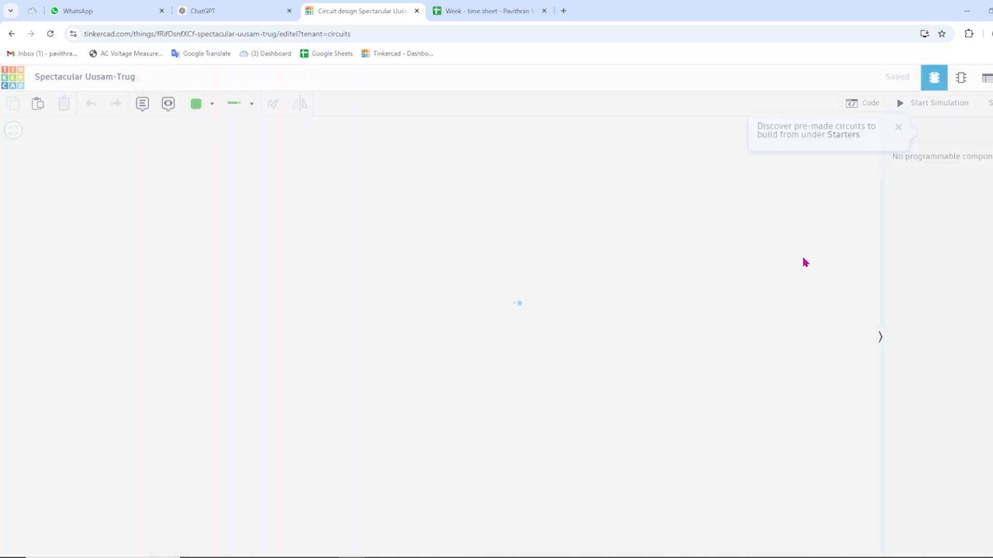
# Place an Arduino Uno R3 on the workplane and a small breadboard to its right.
pyautogui.moveTo(985, 385); pyautogui.dragTo(330, 367)
pyautogui.scroll(-2, 329, 368)
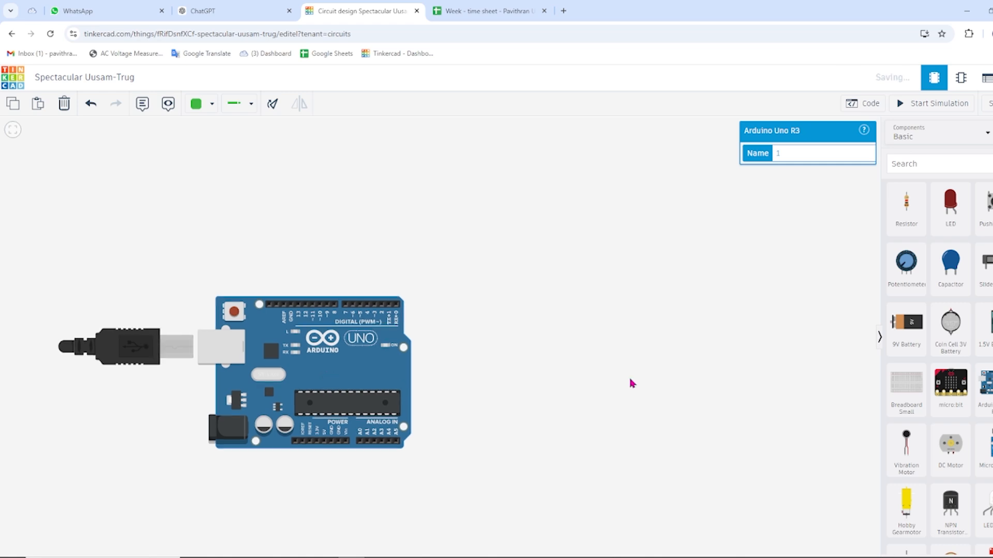
pyautogui.moveTo(906, 396); pyautogui.dragTo(652, 378)
pyautogui.click(626, 252)
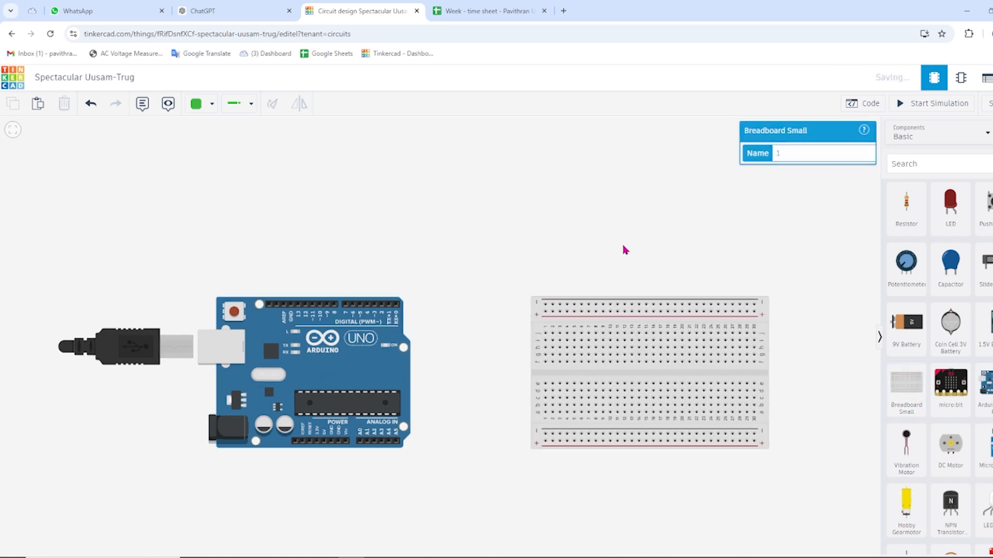
# Place a piezo above the gap between the two boards and a gas sensor across the middle of the breadboard.
pyautogui.scroll(-3, 952, 414)
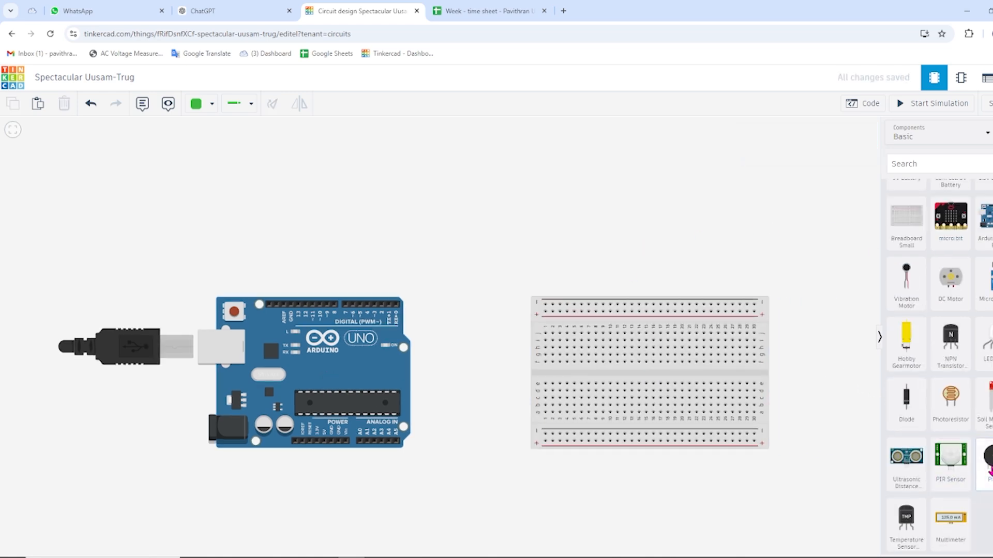
pyautogui.moveTo(989, 470); pyautogui.dragTo(464, 232)
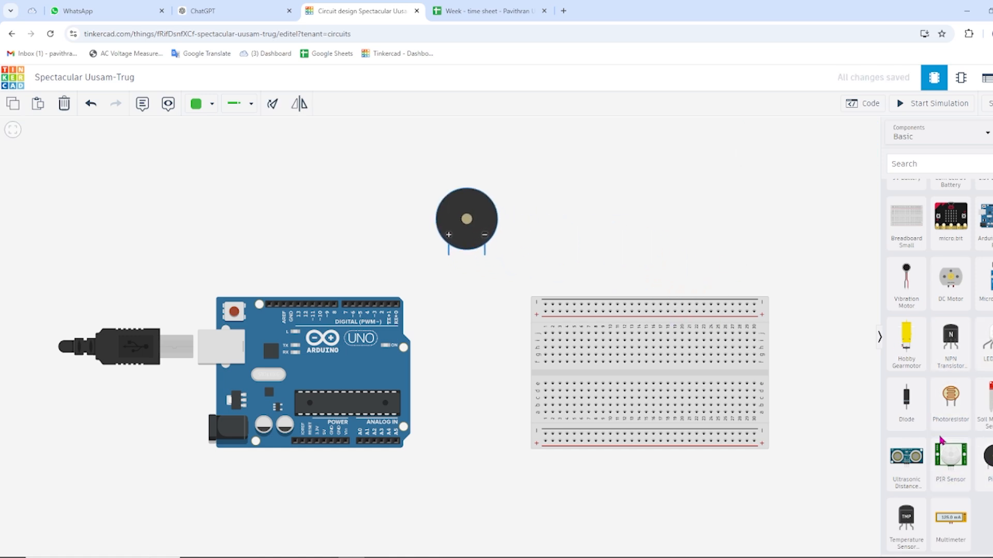
pyautogui.scroll(5, 941, 439)
pyautogui.scroll(-5, 941, 440)
pyautogui.click(929, 136)
pyautogui.click(916, 163)
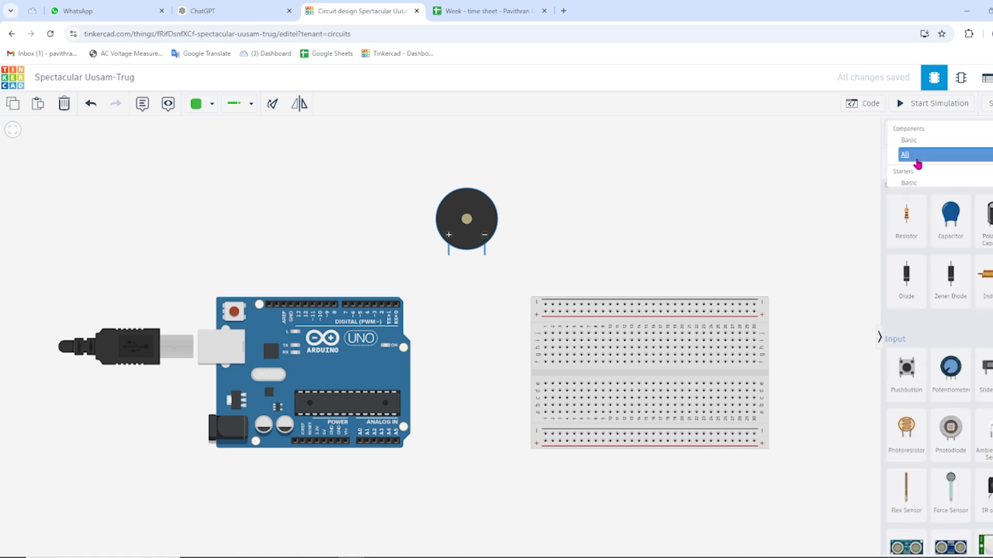
pyautogui.scroll(-5, 922, 308)
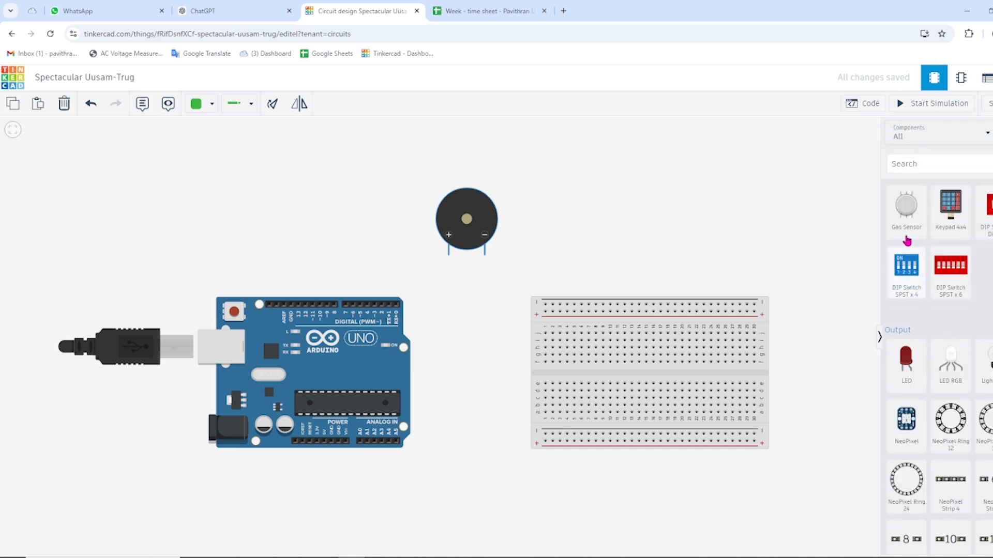
pyautogui.moveTo(906, 239); pyautogui.dragTo(664, 378)
pyautogui.click(708, 238)
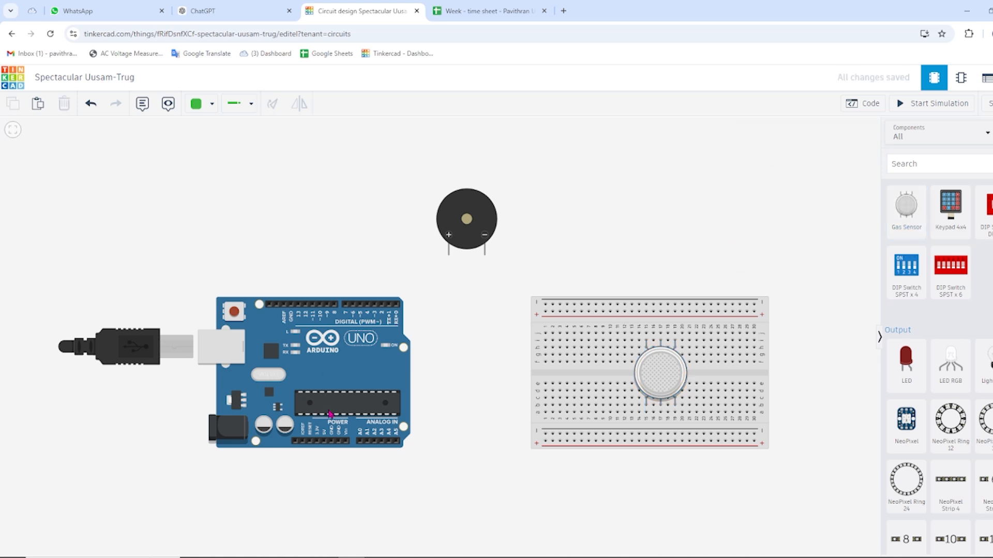
# Route a wire from the Arduino's 5V pin to the breadboard's lower positive rail and colour it red.
pyautogui.click(324, 443)
pyautogui.click(324, 487)
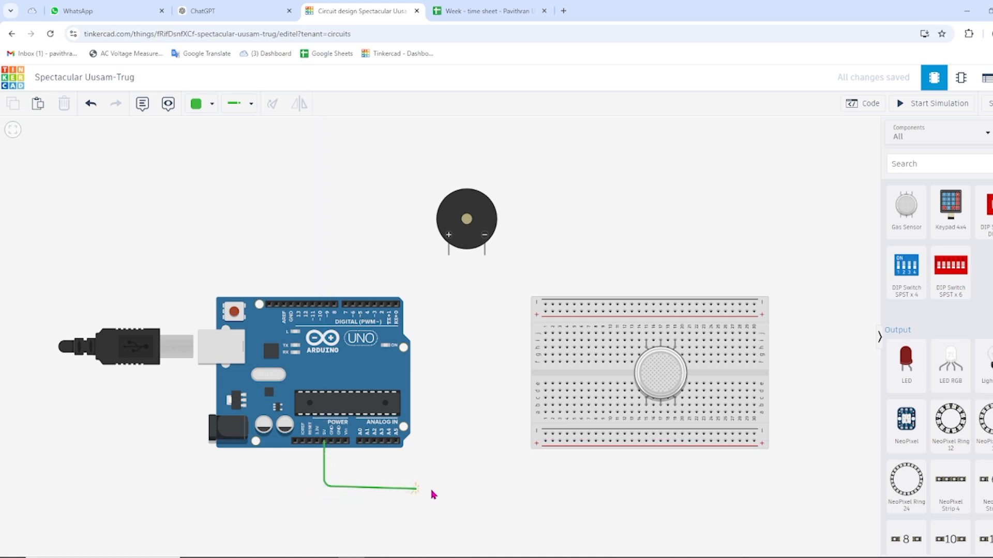
pyautogui.click(498, 489)
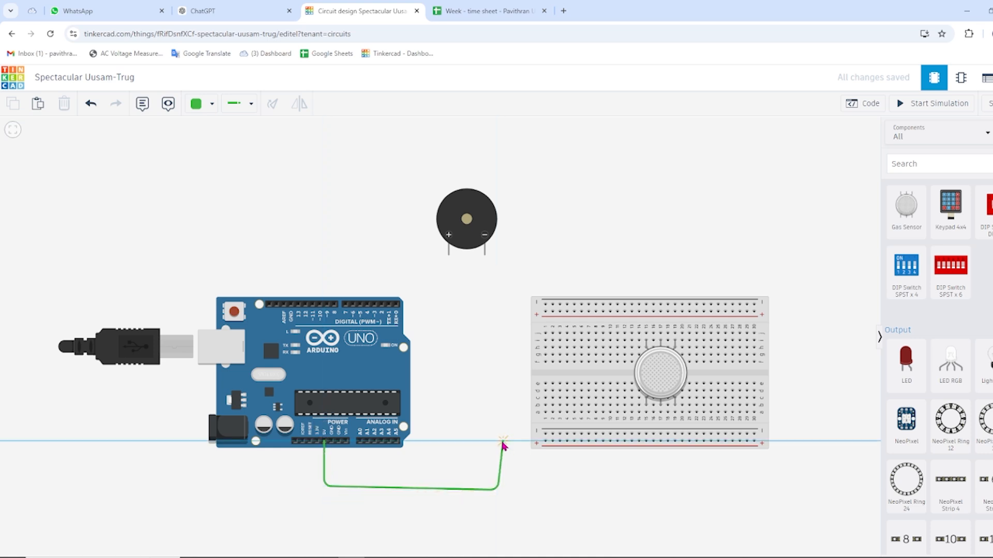
pyautogui.click(498, 441)
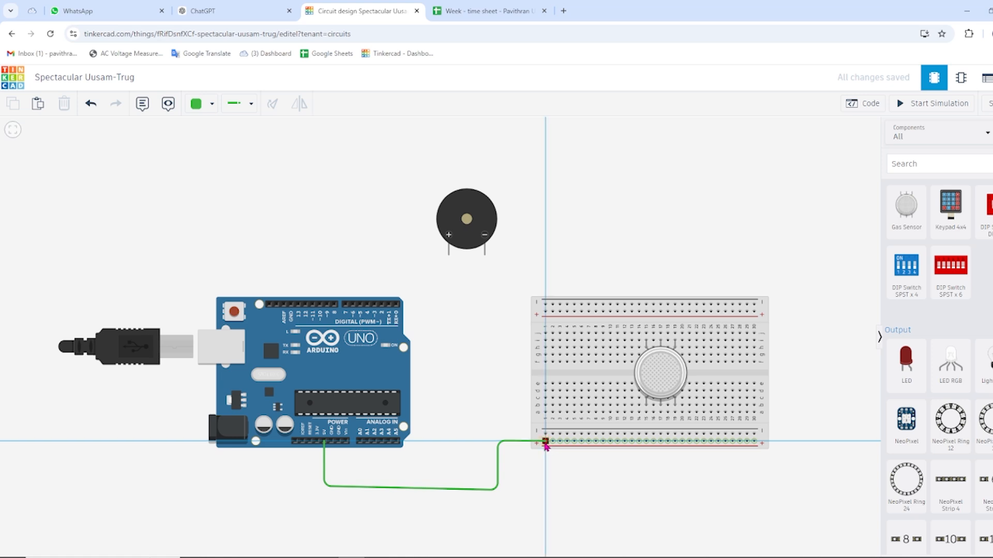
pyautogui.click(545, 442)
pyautogui.click(196, 105)
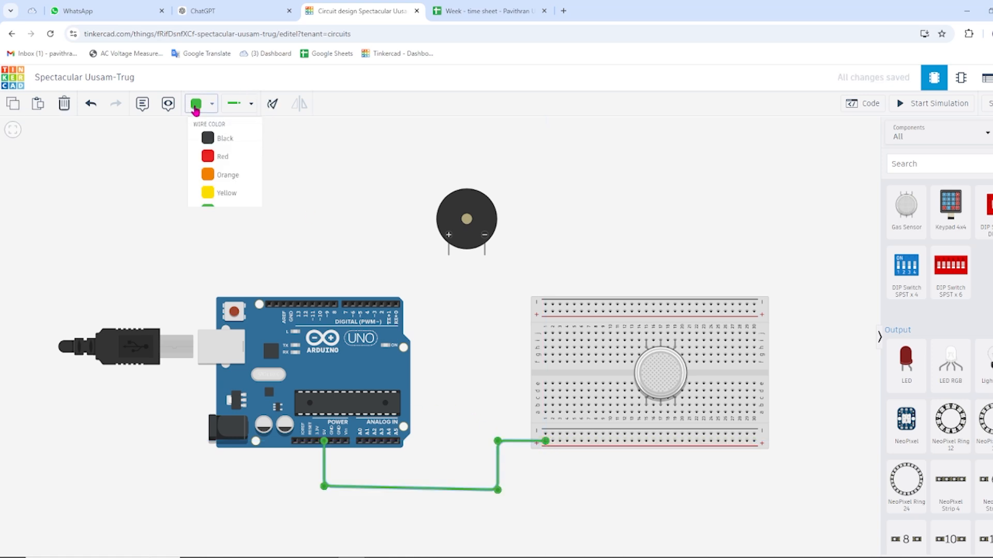
pyautogui.click(222, 156)
pyautogui.click(263, 243)
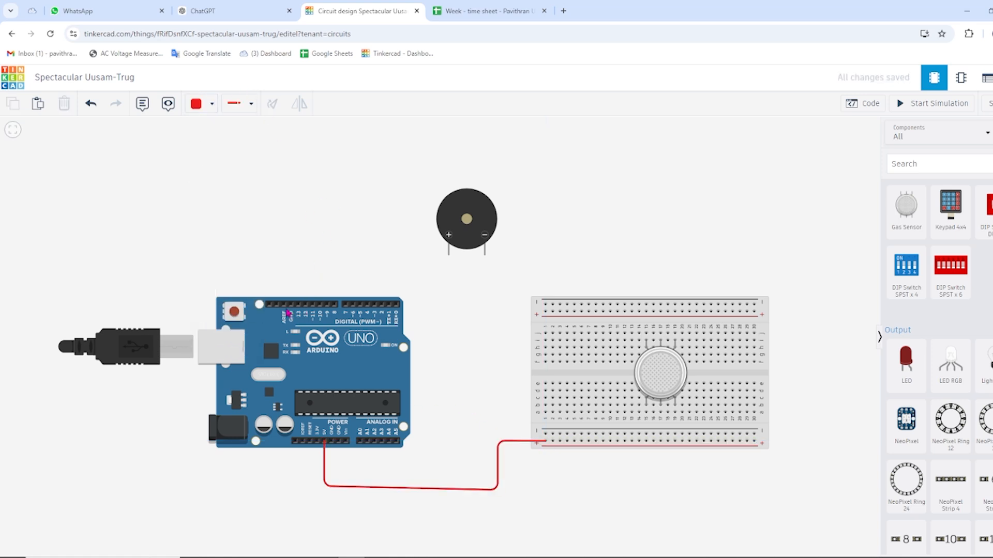
# Run a wire from the Arduino's upper GND pin to the breadboard's upper negative rail and colour it black.
pyautogui.click(290, 304)
pyautogui.click(291, 280)
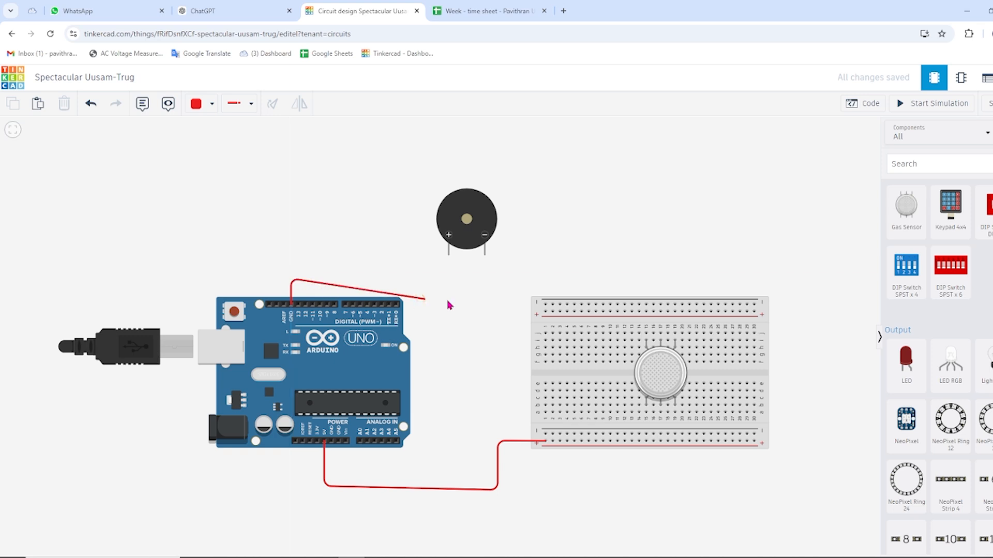
pyautogui.click(545, 305)
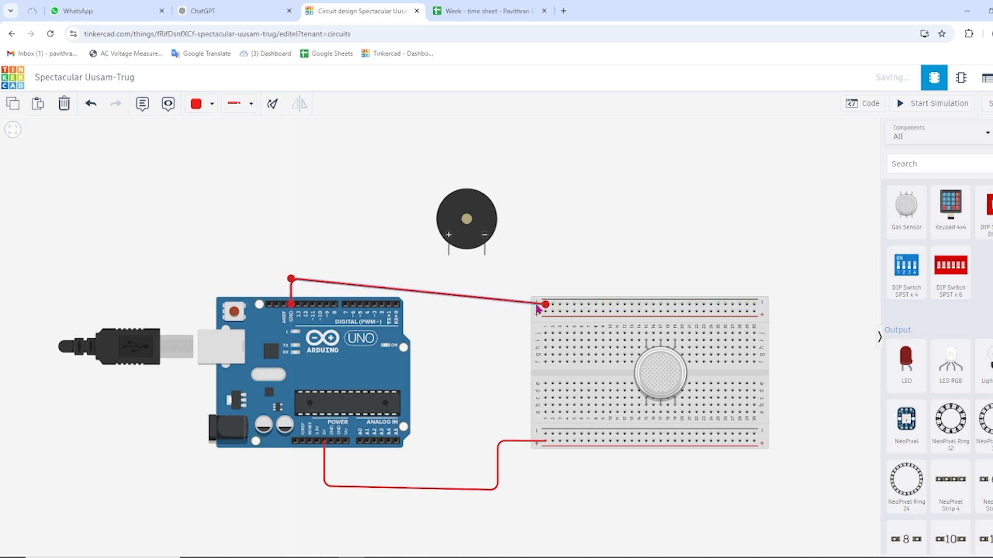
pyautogui.click(194, 103)
pyautogui.click(222, 140)
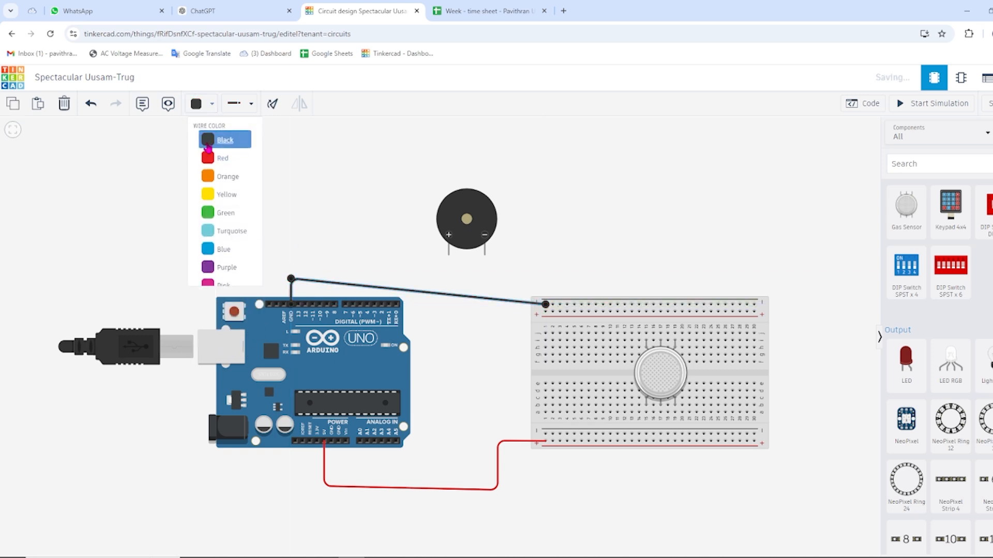
pyautogui.click(341, 215)
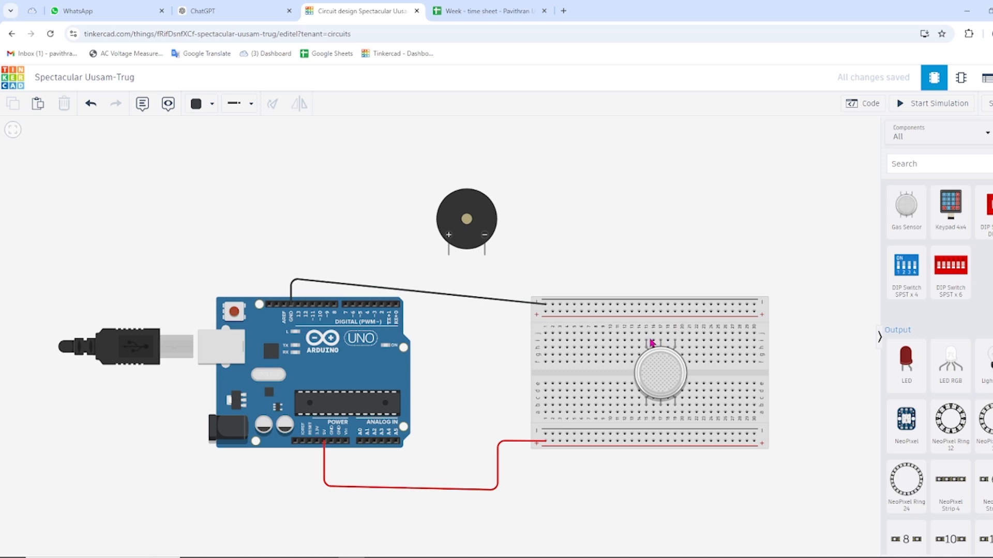
# Connect the gas sensor's upper-left pin to the upper negative rail through a resistor, and its upper H1 pin with a black wire.
pyautogui.scroll(5, 930, 228)
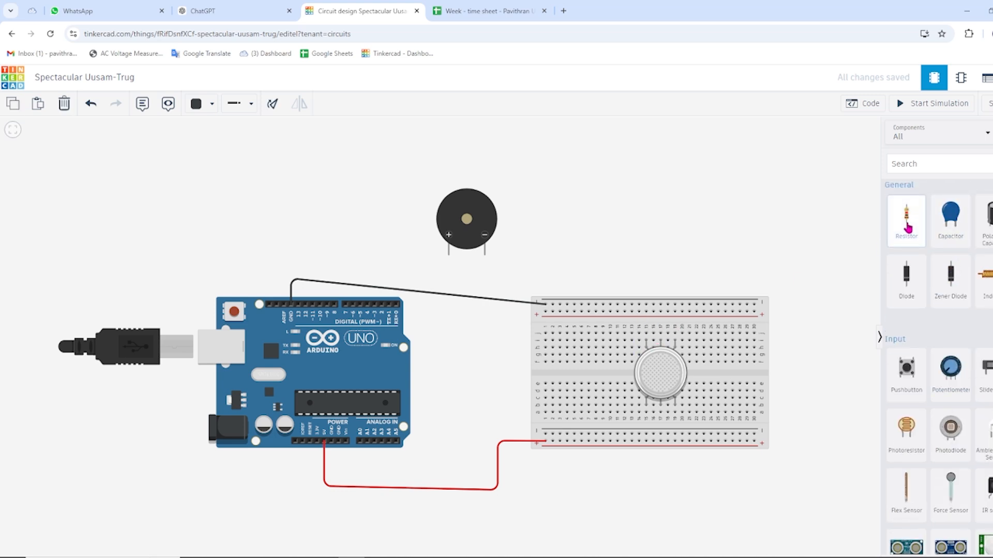
pyautogui.moveTo(906, 224); pyautogui.dragTo(648, 324)
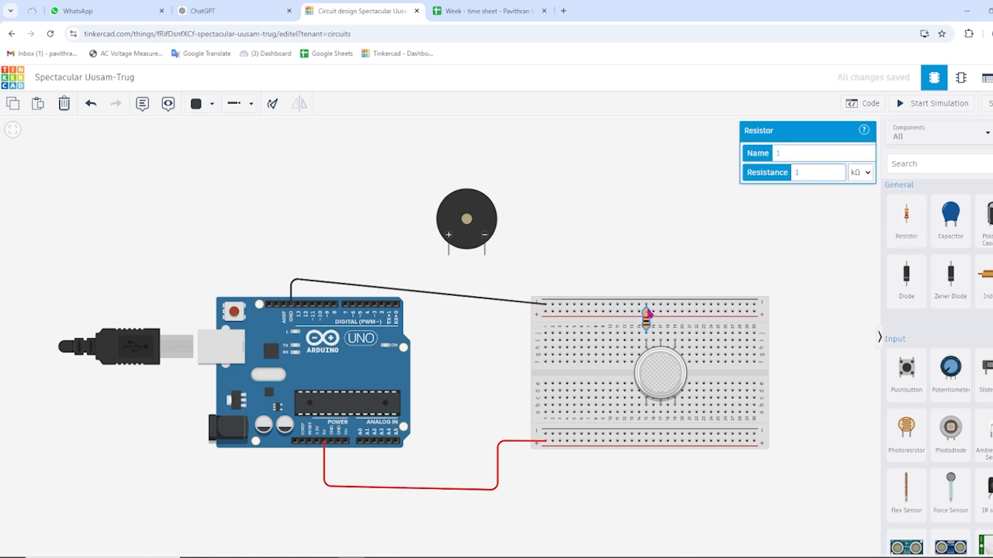
pyautogui.click(747, 271)
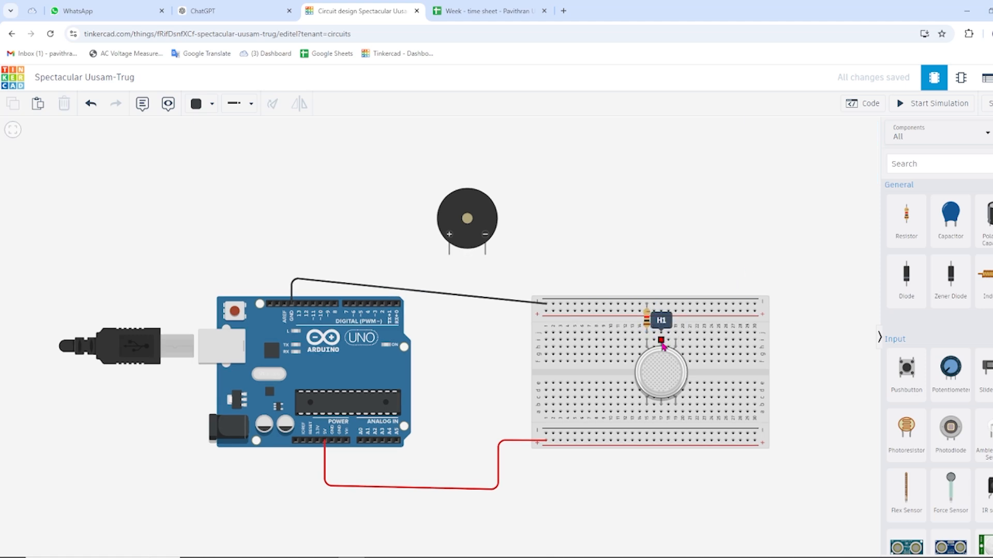
pyautogui.click(662, 341)
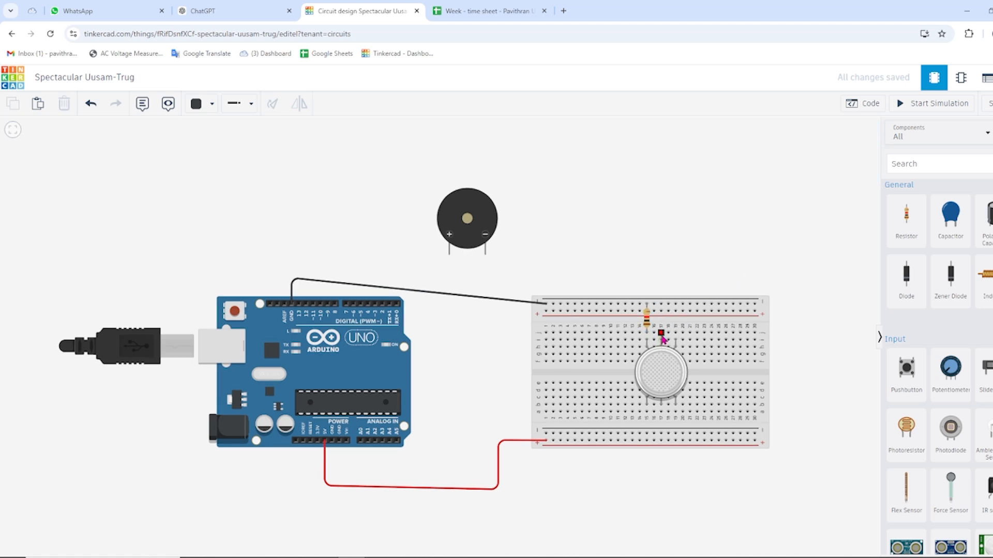
pyautogui.click(662, 305)
# Connect the gas sensor's three lower pins to the lower positive rail with straight red wires.
pyautogui.click(647, 412)
pyautogui.click(646, 441)
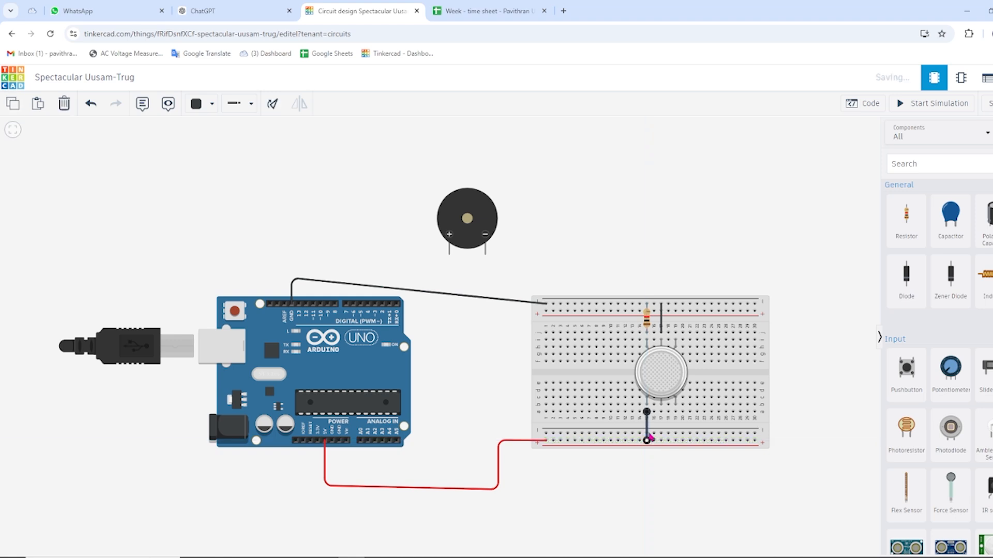
pyautogui.click(199, 104)
pyautogui.click(209, 158)
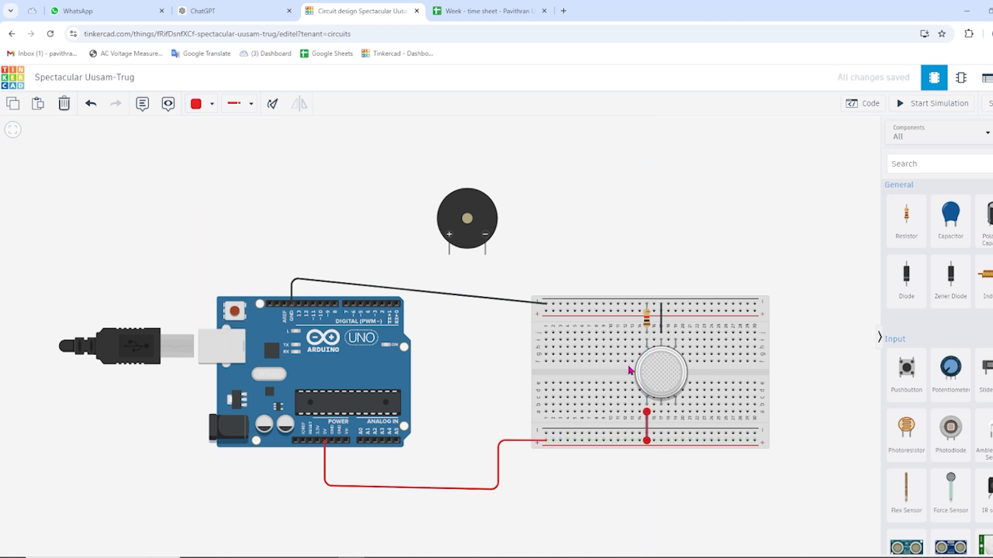
pyautogui.click(660, 413)
pyautogui.click(661, 441)
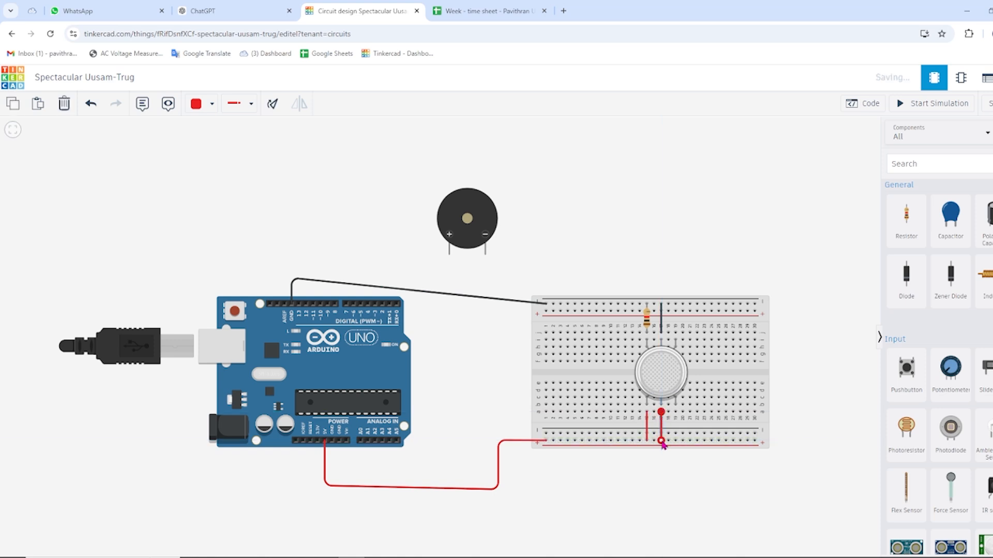
pyautogui.click(675, 412)
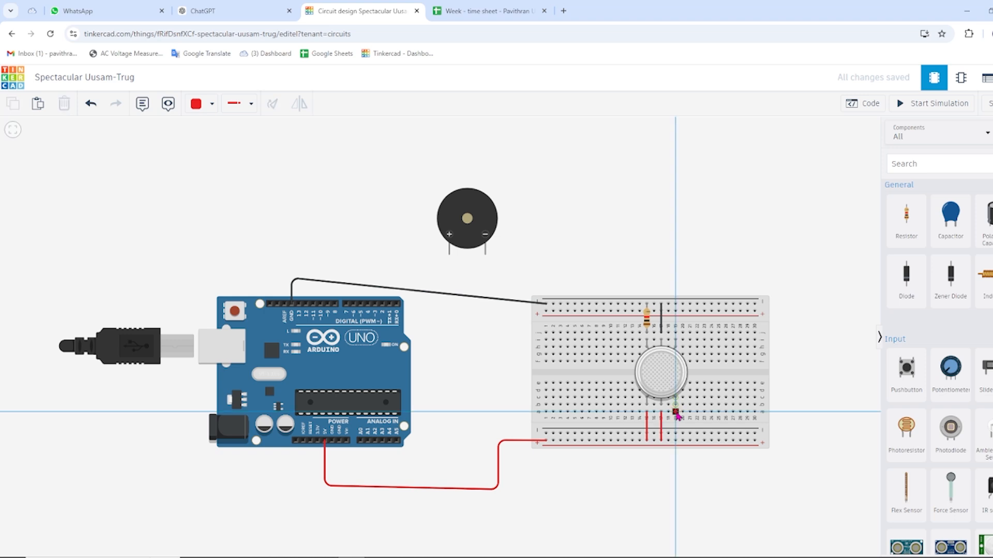
pyautogui.click(676, 441)
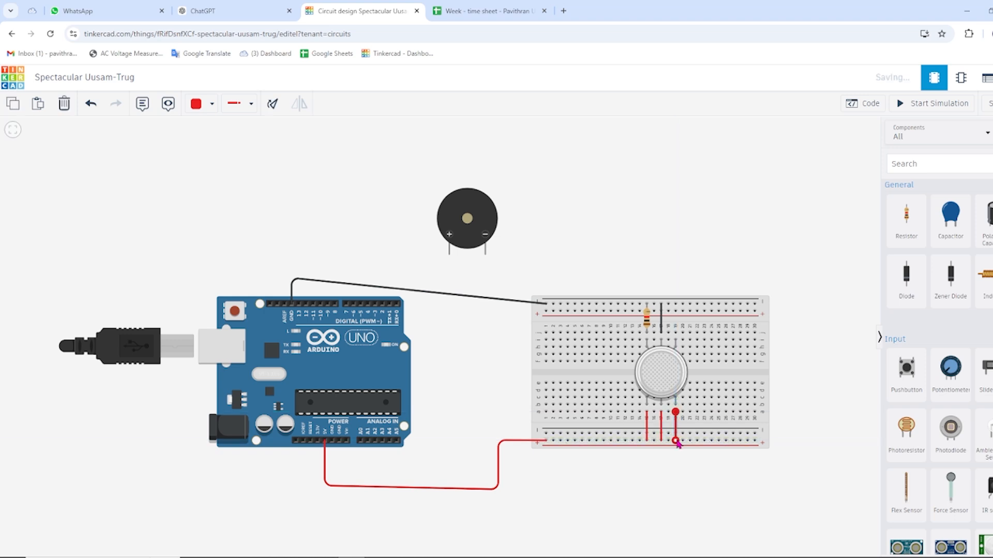
pyautogui.click(800, 385)
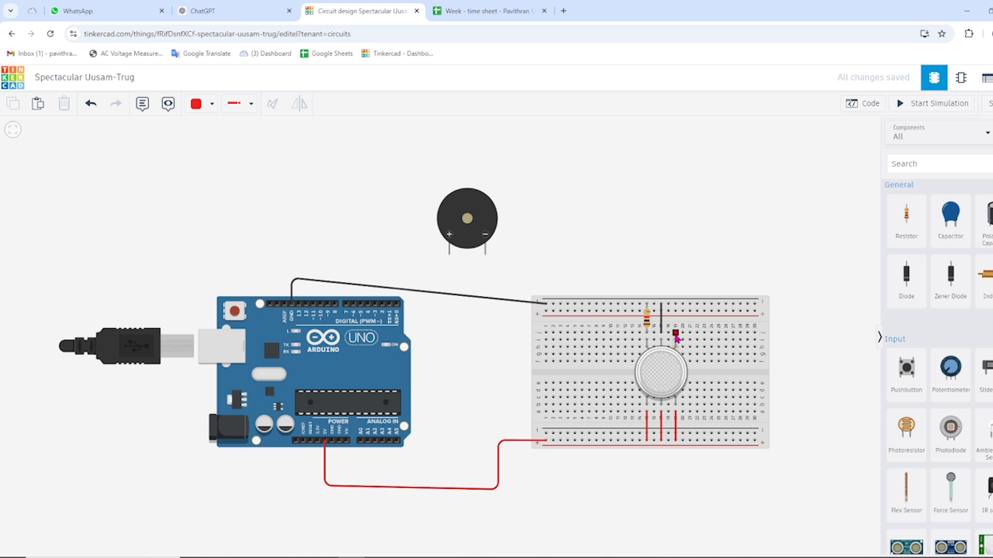
# Route a wire from the gas sensor's upper-right pin around the breadboard to Arduino pin A0 and colour it orange.
pyautogui.click(675, 334)
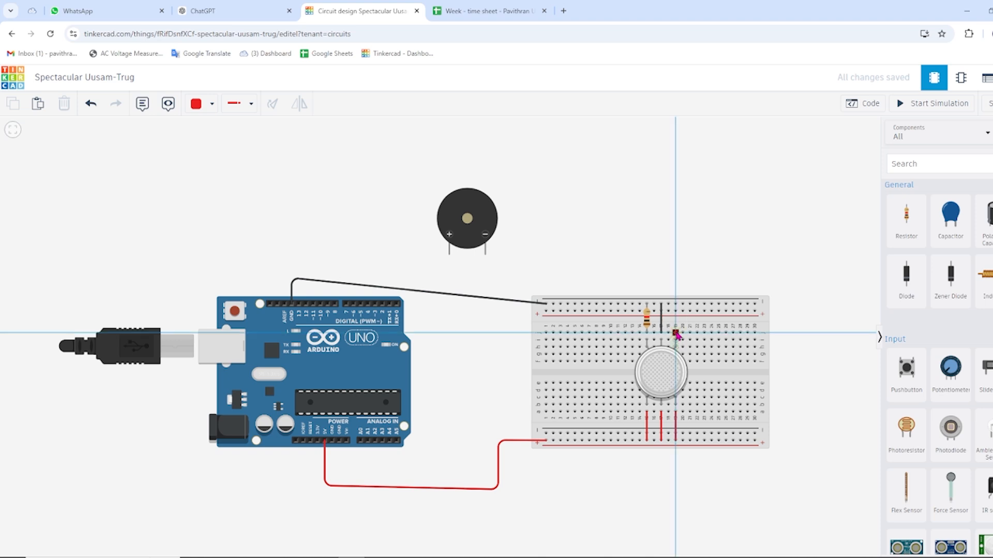
pyautogui.click(809, 333)
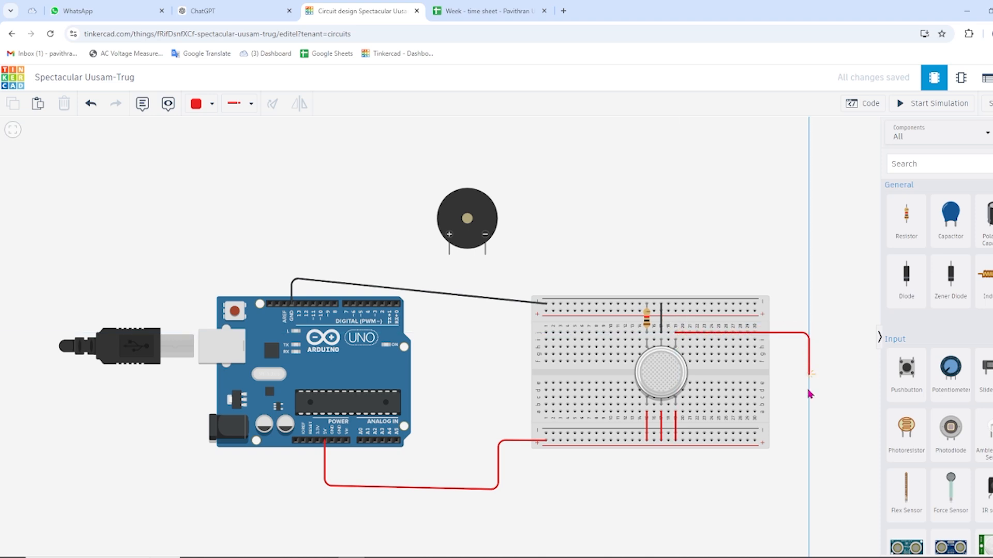
pyautogui.click(809, 476)
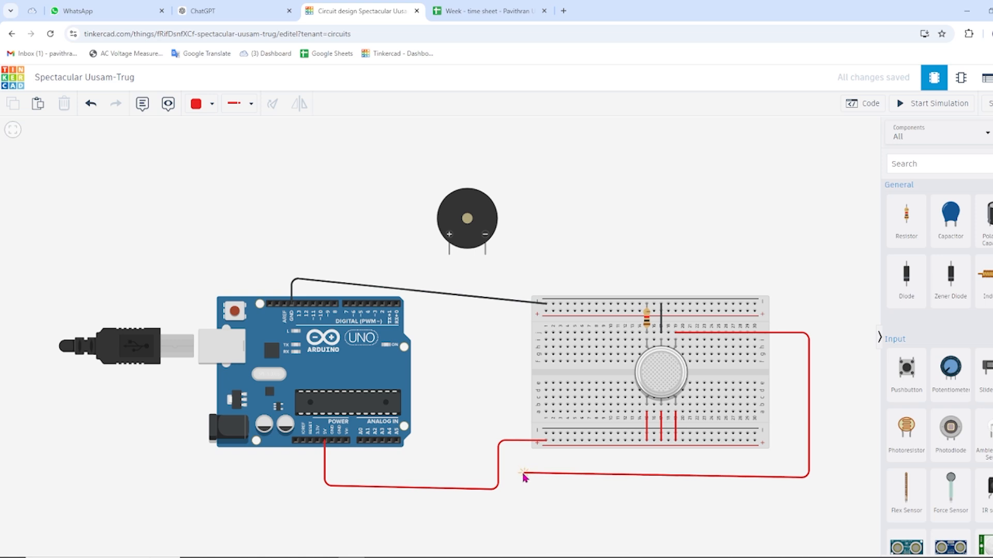
pyautogui.click(356, 477)
pyautogui.click(361, 442)
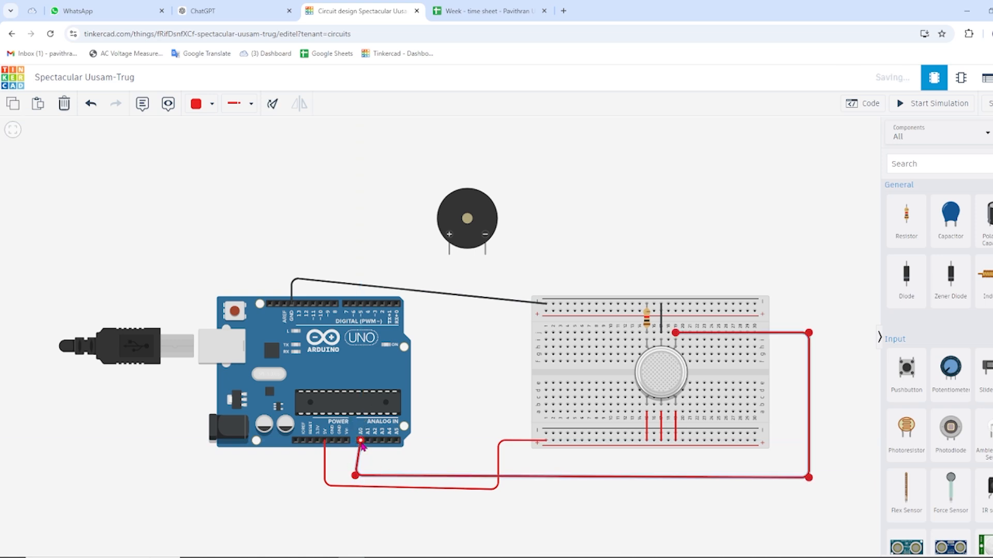
pyautogui.click(199, 104)
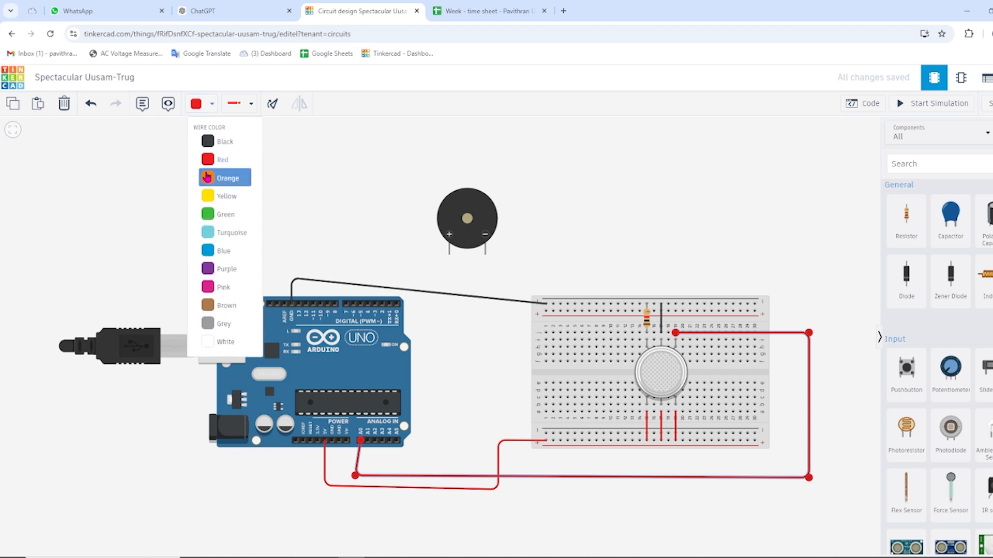
pyautogui.click(207, 179)
pyautogui.click(379, 208)
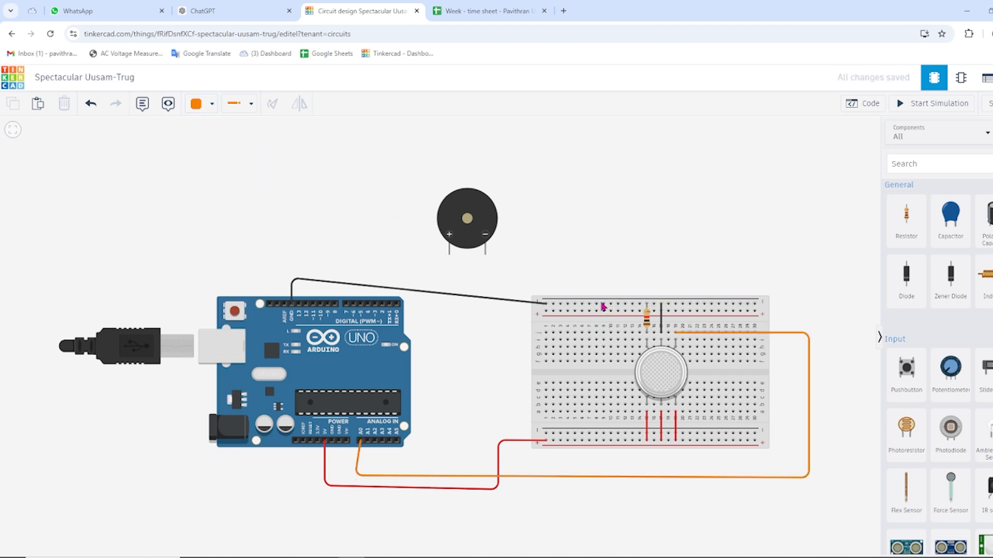
# Route an orange wire from Arduino digital pin 4 to the piezo's positive terminal.
pyautogui.click(369, 309)
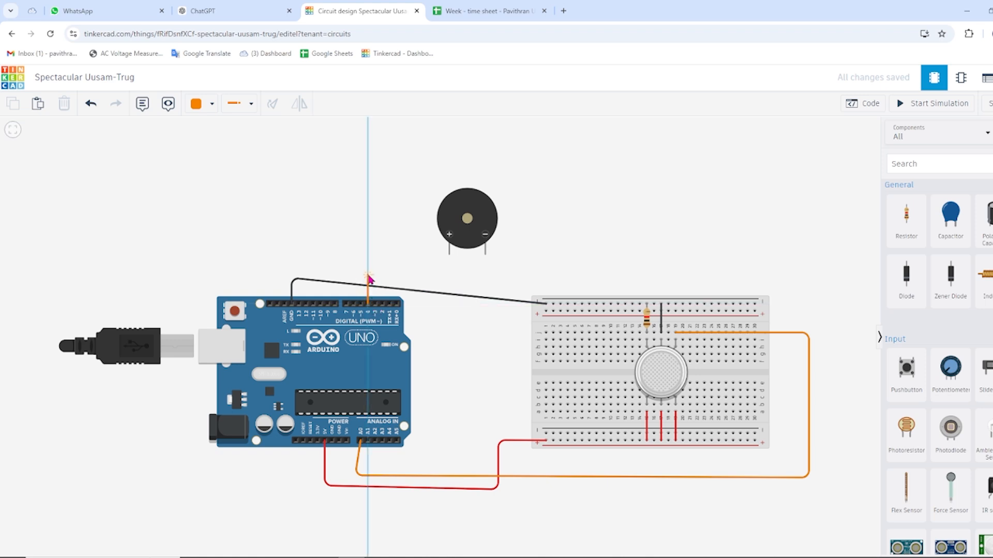
pyautogui.click(368, 275)
pyautogui.click(448, 275)
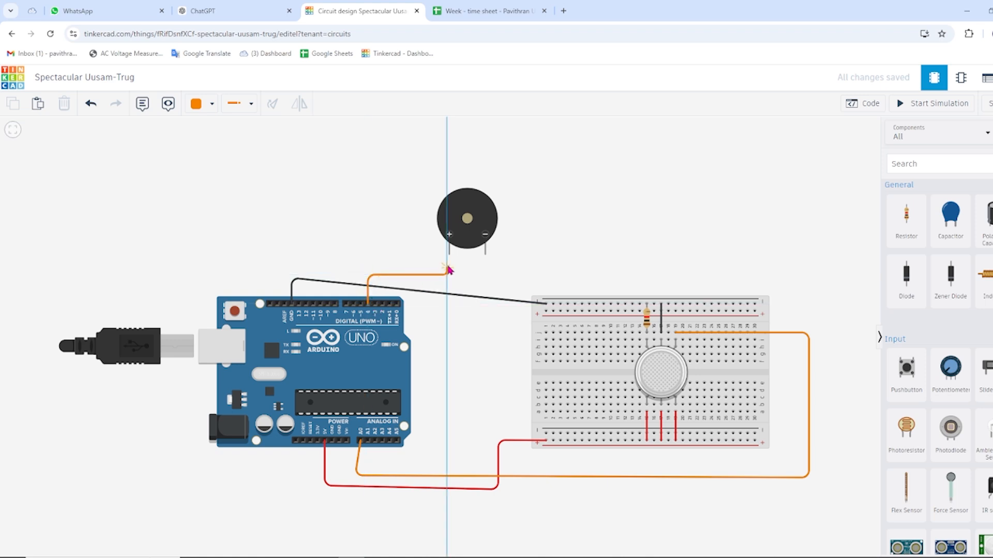
pyautogui.click(449, 254)
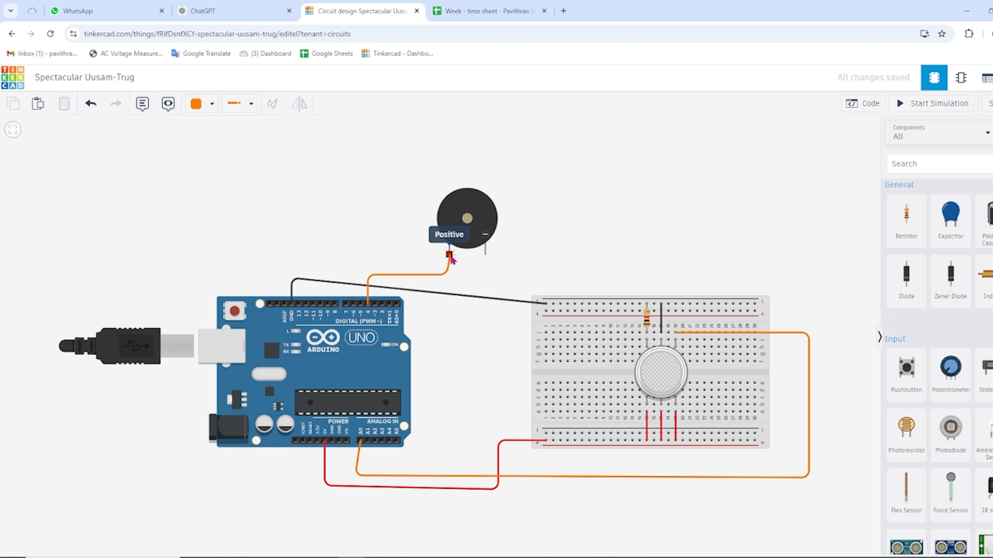
# Recolour the wire between Arduino pin 4 and the piezo's positive terminal red.
pyautogui.click(199, 103)
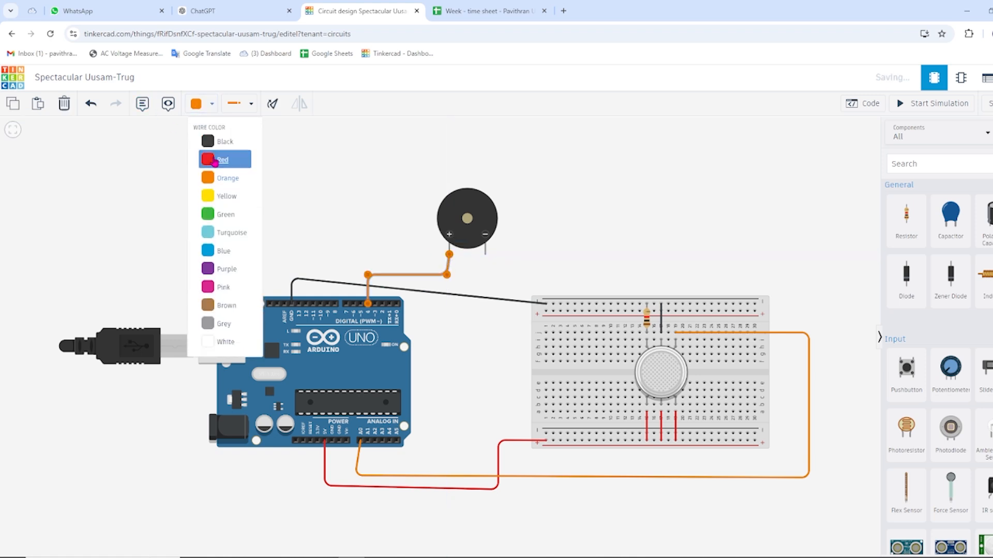
pyautogui.click(213, 162)
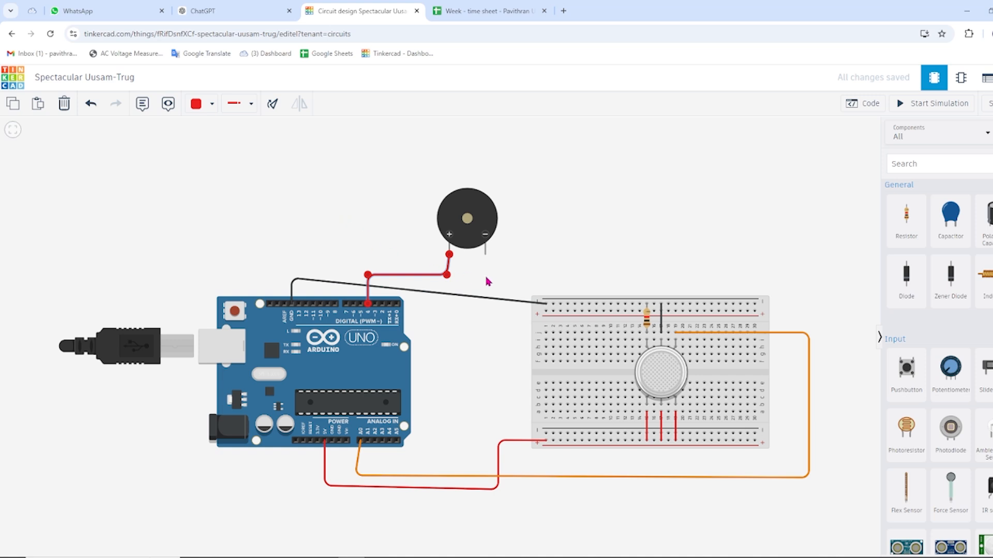
pyautogui.click(517, 260)
# Route a wire from the piezo's negative terminal to the breadboard's upper negative rail and colour it black.
pyautogui.click(486, 255)
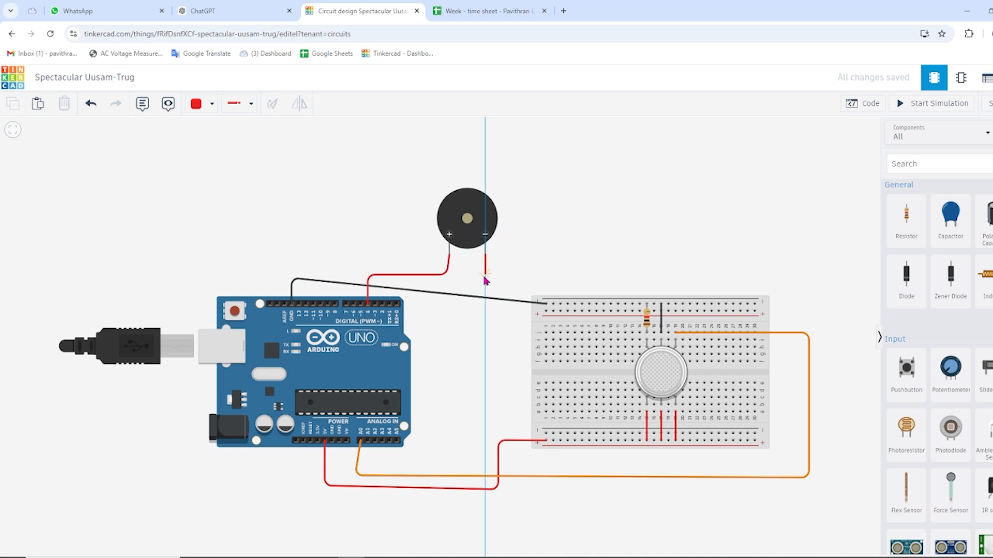
pyautogui.click(553, 254)
pyautogui.click(560, 305)
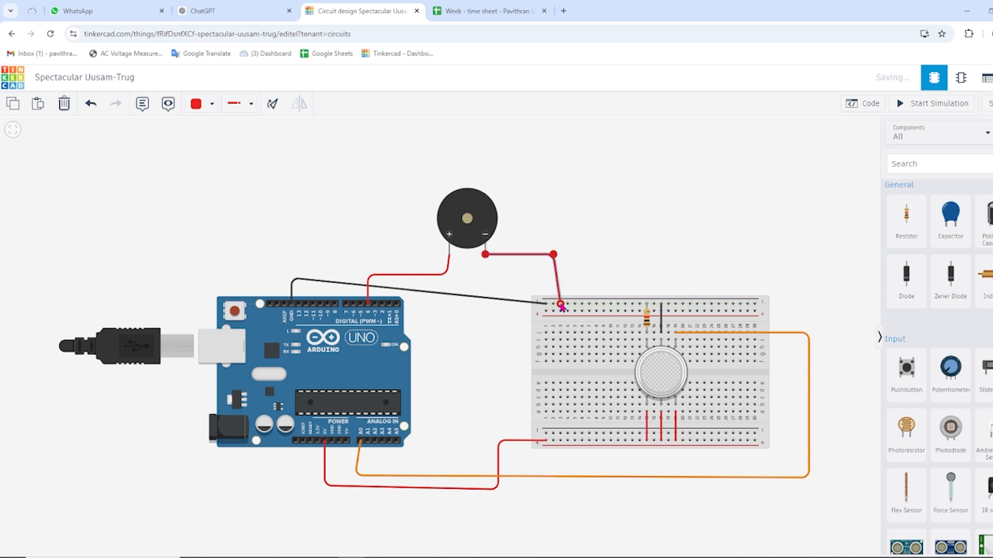
pyautogui.click(209, 104)
pyautogui.click(210, 149)
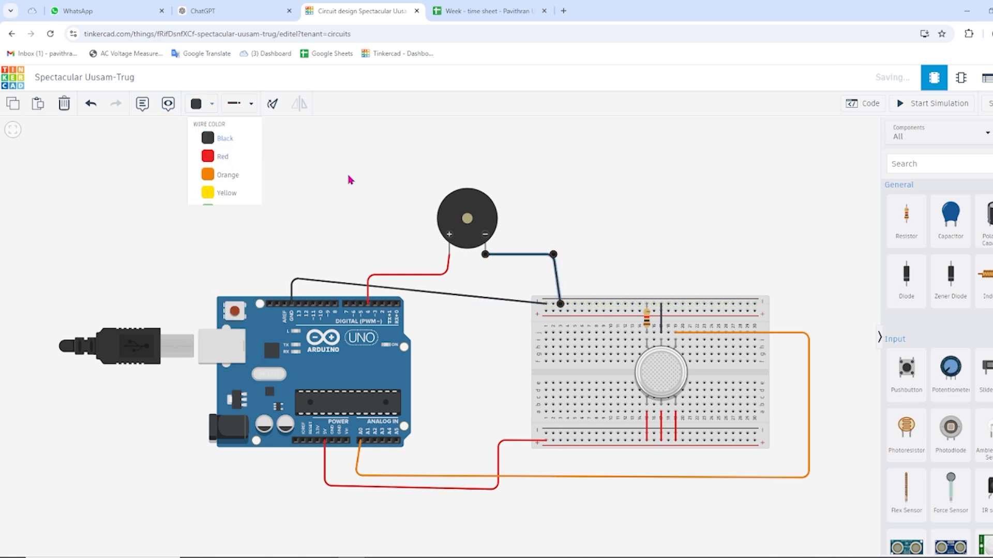
pyautogui.click(576, 183)
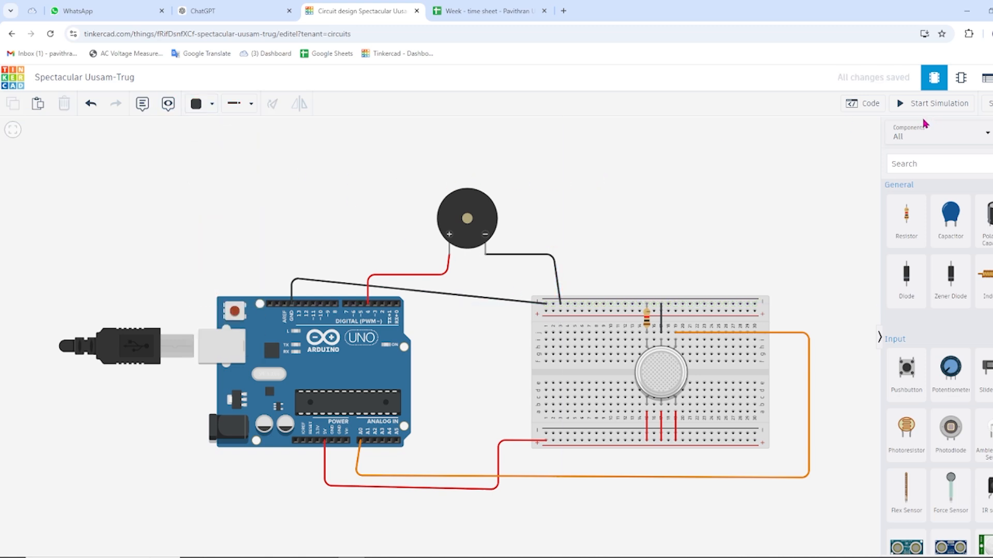
# Open the widened block code editor and remove the default on start and forever blocks from the program.
pyautogui.click(863, 104)
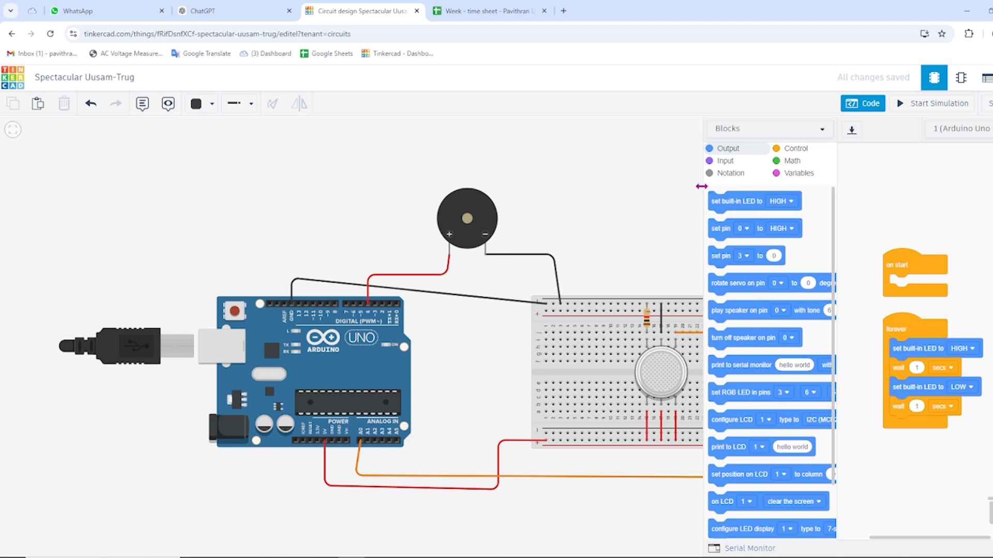
pyautogui.moveTo(701, 186); pyautogui.dragTo(441, 186)
pyautogui.moveTo(635, 262); pyautogui.dragTo(990, 505)
pyautogui.moveTo(635, 330); pyautogui.dragTo(990, 510)
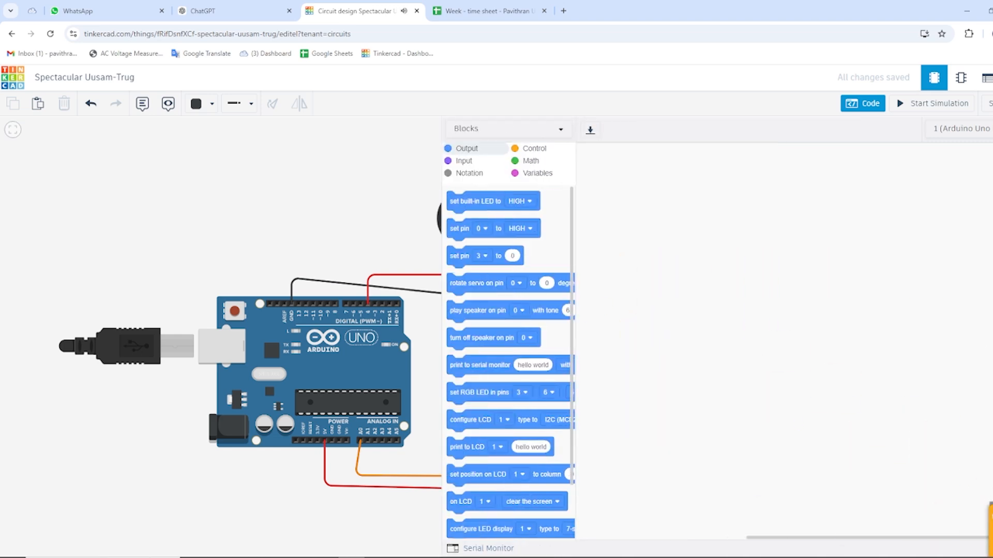
# Create the variable gas_sensor_val and add a block that sets it to the reading of analog pin A0.
pyautogui.click(534, 172)
pyautogui.click(499, 201)
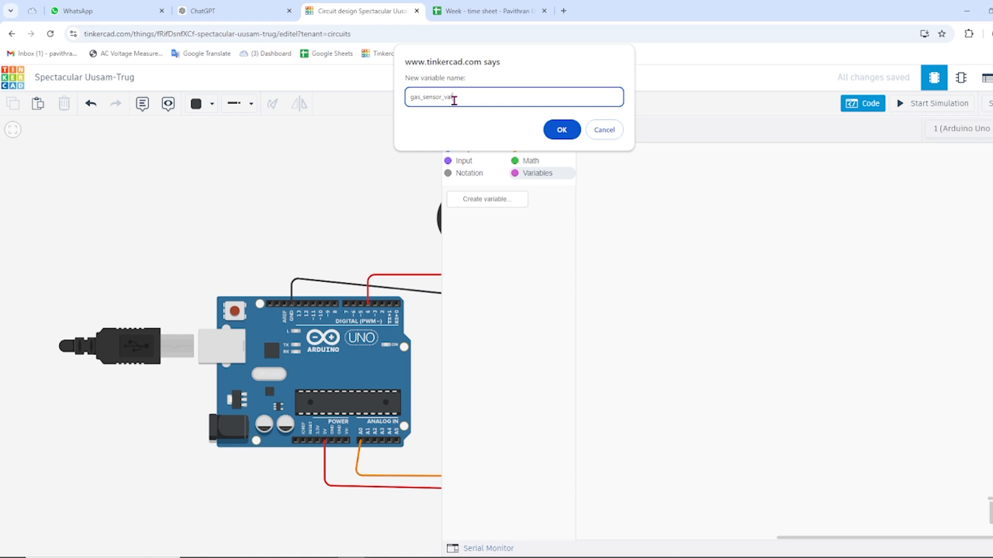
pyautogui.click(562, 130)
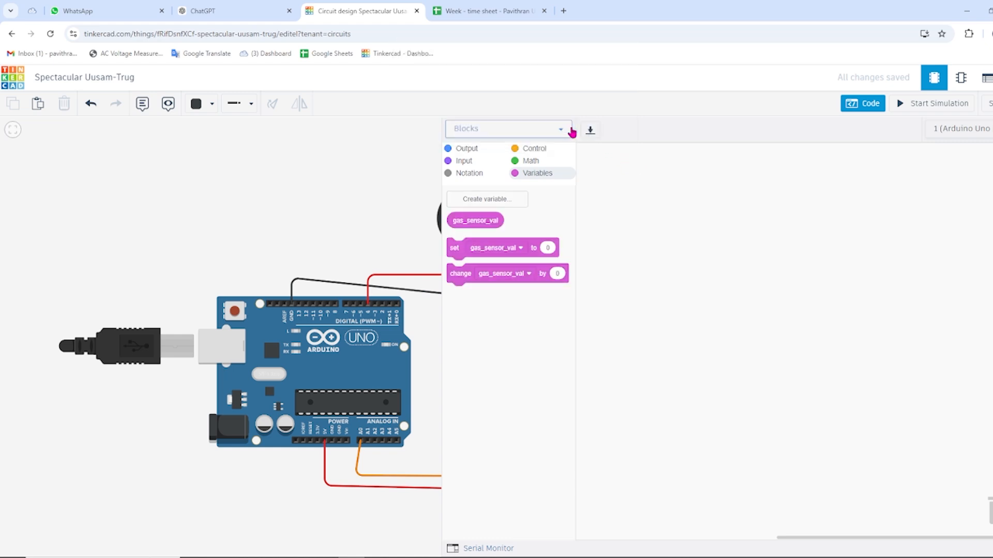
pyautogui.moveTo(489, 252); pyautogui.dragTo(660, 224)
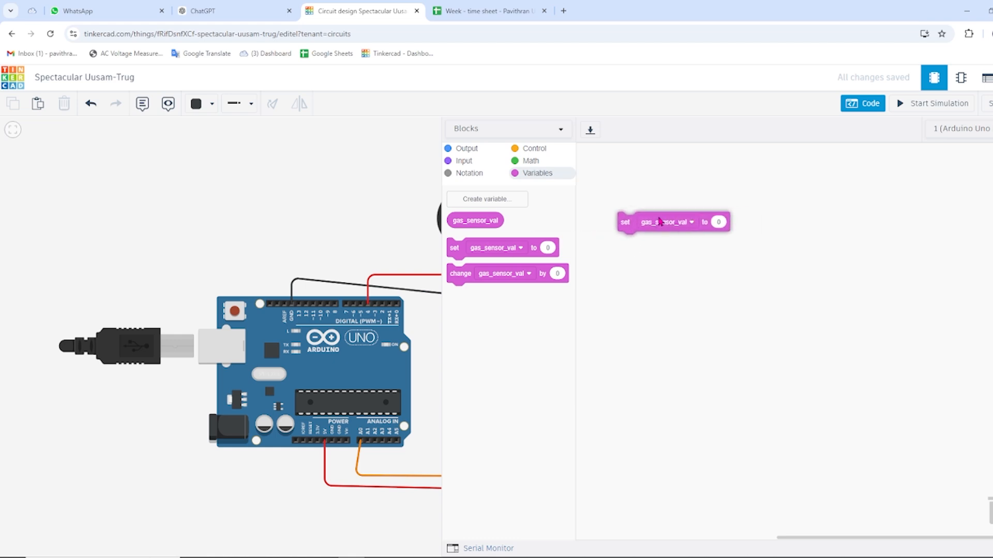
pyautogui.click(465, 160)
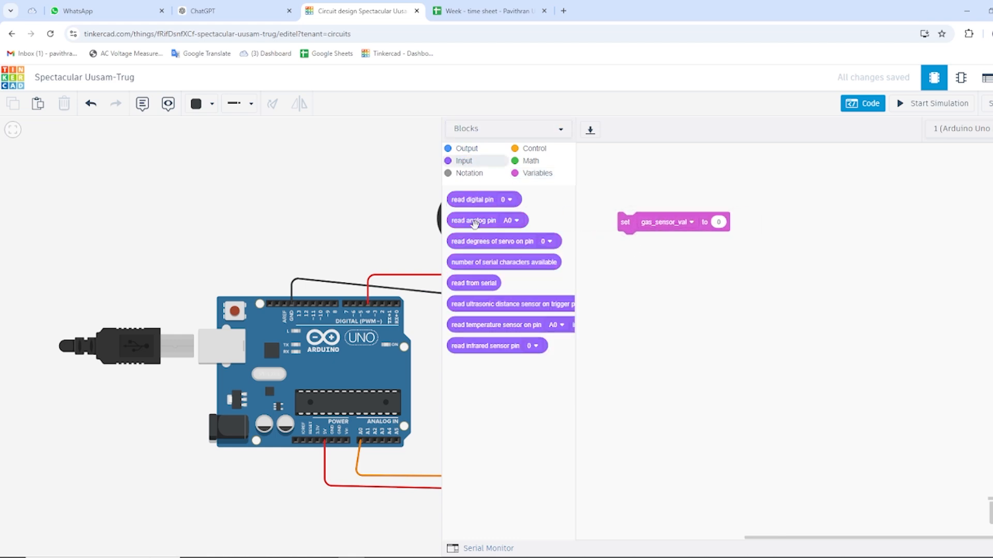
pyautogui.moveTo(474, 222); pyautogui.dragTo(745, 223)
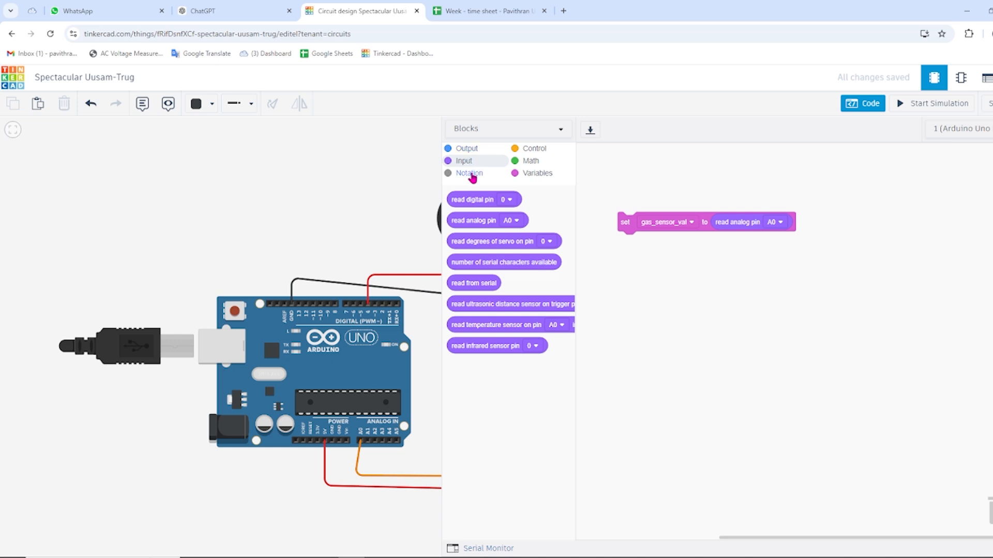
# Attach an if-then-else block directly beneath the block that sets gas_sensor_val.
pyautogui.click(539, 150)
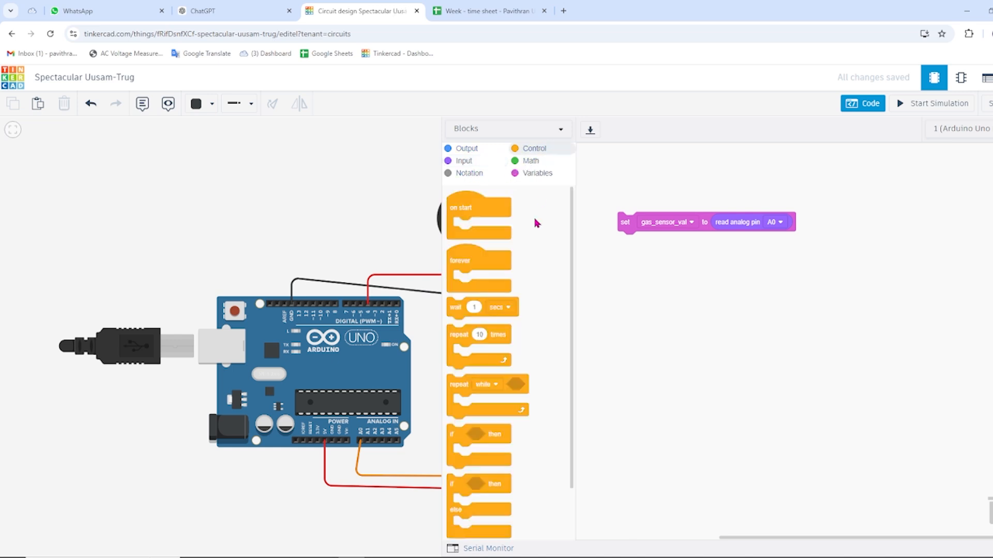
pyautogui.scroll(-1, 533, 239)
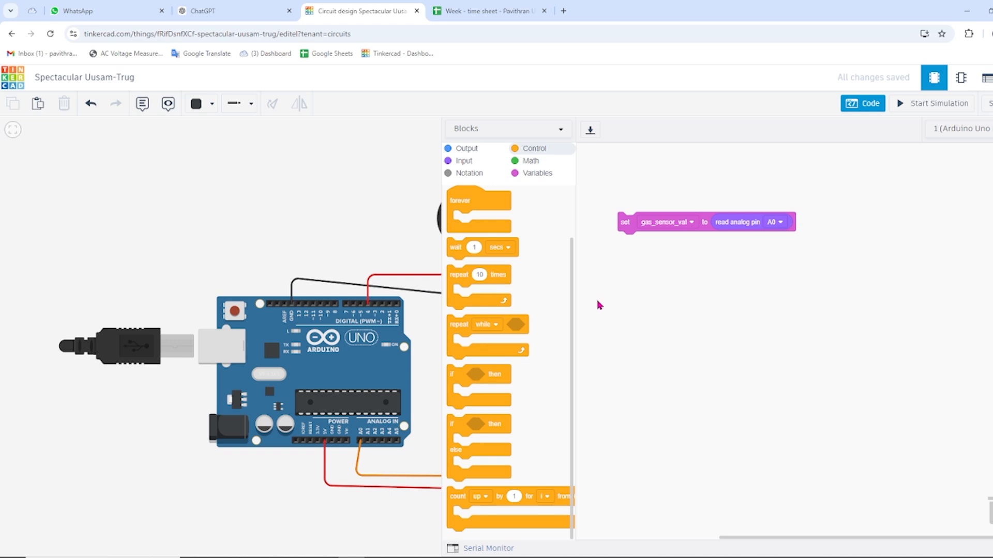
pyautogui.moveTo(457, 382)
pyautogui.mouseDown()
pyautogui.moveTo(638, 258)
pyautogui.moveTo(572, 288)
pyautogui.moveTo(504, 383)
pyautogui.moveTo(471, 382)
pyautogui.mouseUp()
pyautogui.moveTo(460, 427); pyautogui.dragTo(638, 250)
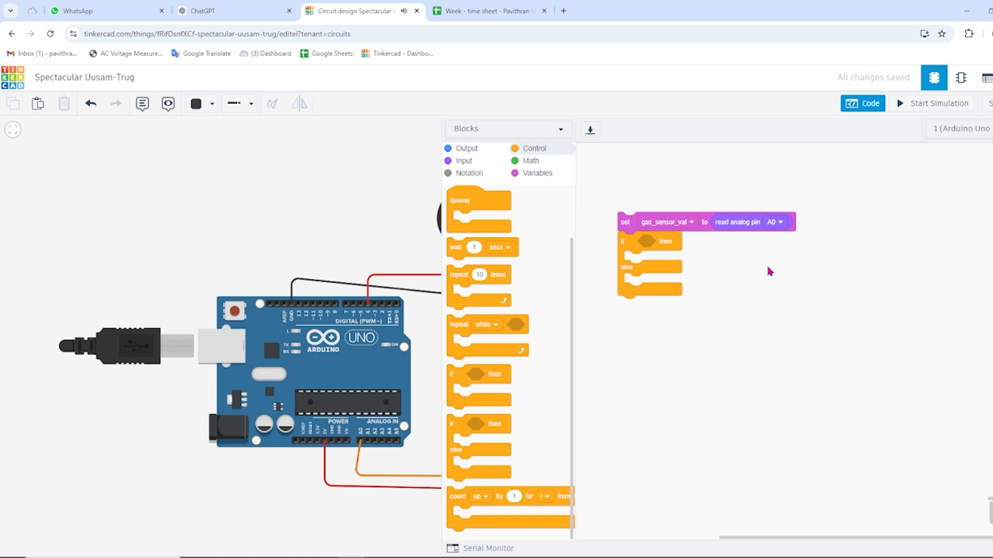
# Build the if condition as a comparison checking that gas_sensor_val is ≥ 100.
pyautogui.click(528, 162)
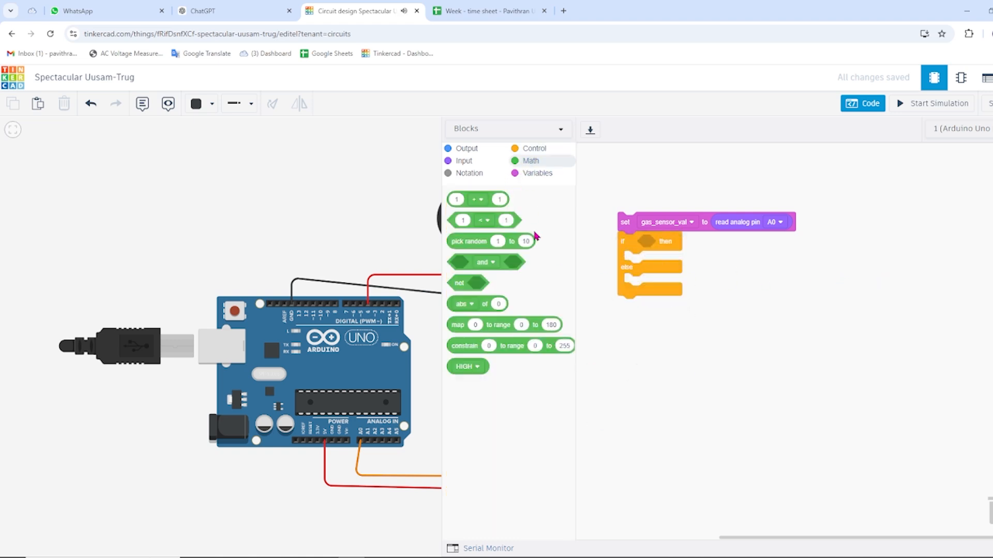
pyautogui.moveTo(463, 223); pyautogui.dragTo(653, 244)
pyautogui.click(537, 173)
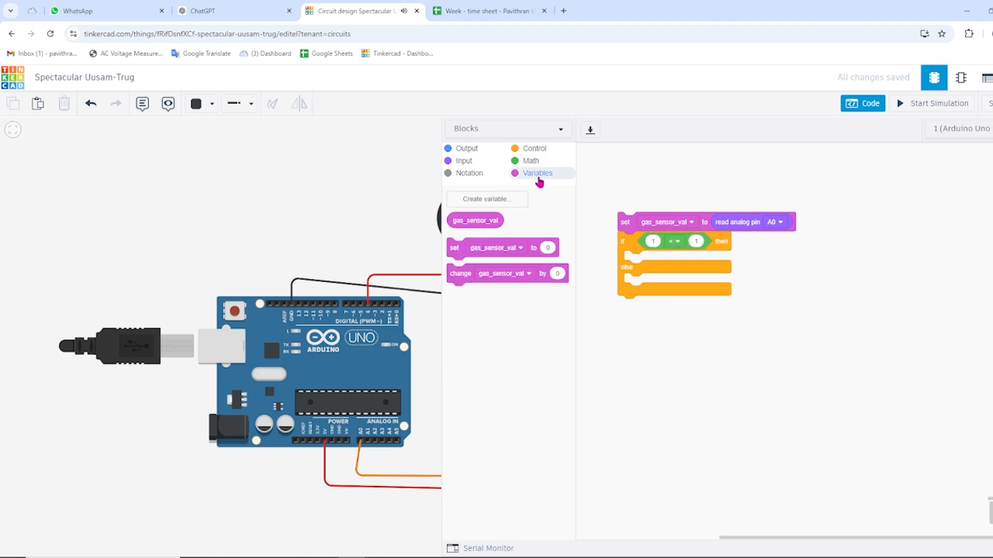
pyautogui.moveTo(470, 222); pyautogui.dragTo(672, 245)
pyautogui.click(740, 243)
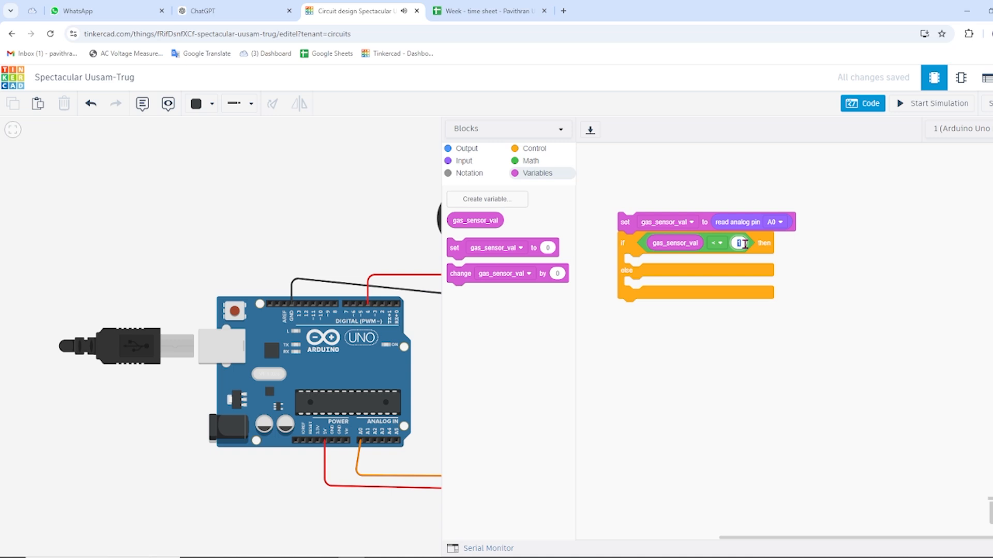
pyautogui.write('100')
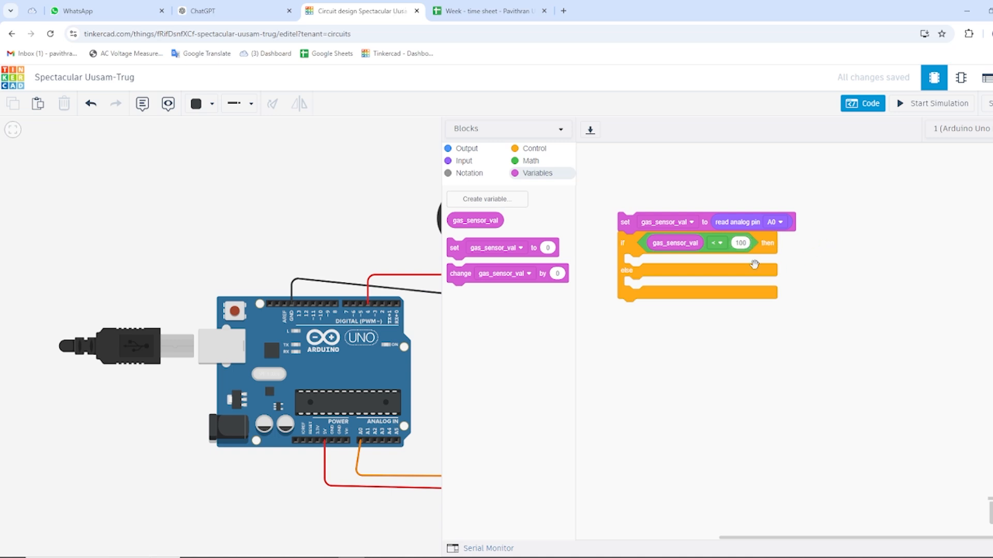
pyautogui.click(720, 244)
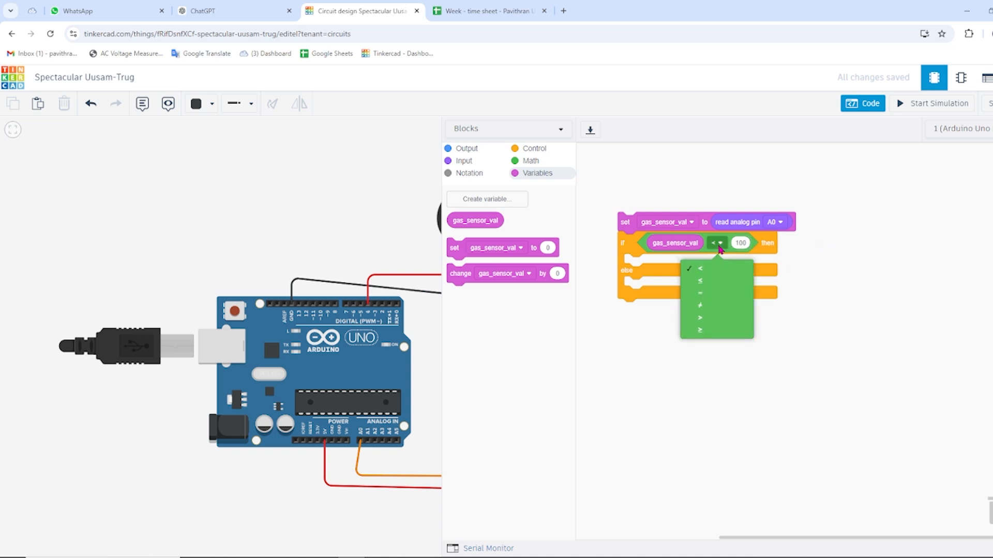
pyautogui.click(708, 330)
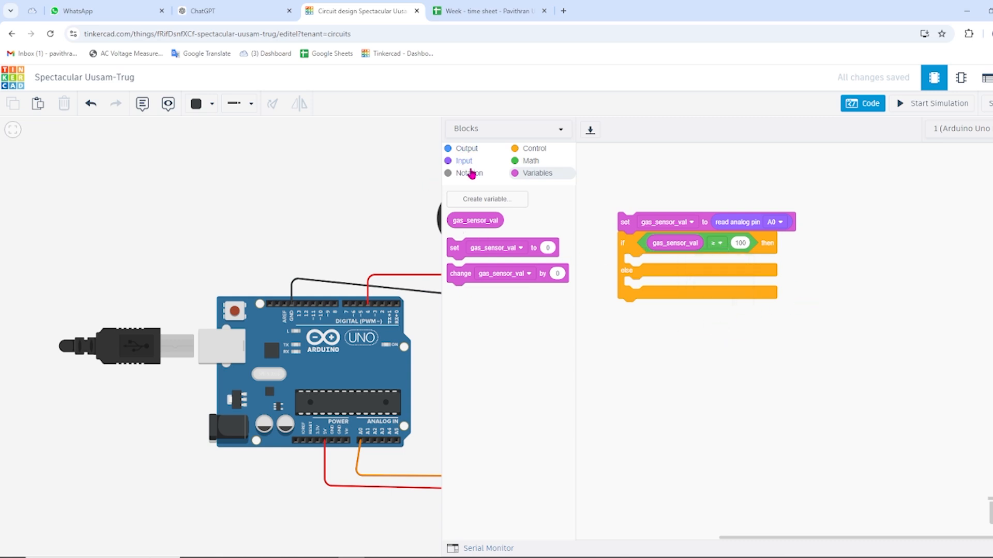
# Add a block to the then branch that sets pin 4 to HIGH.
pyautogui.click(466, 150)
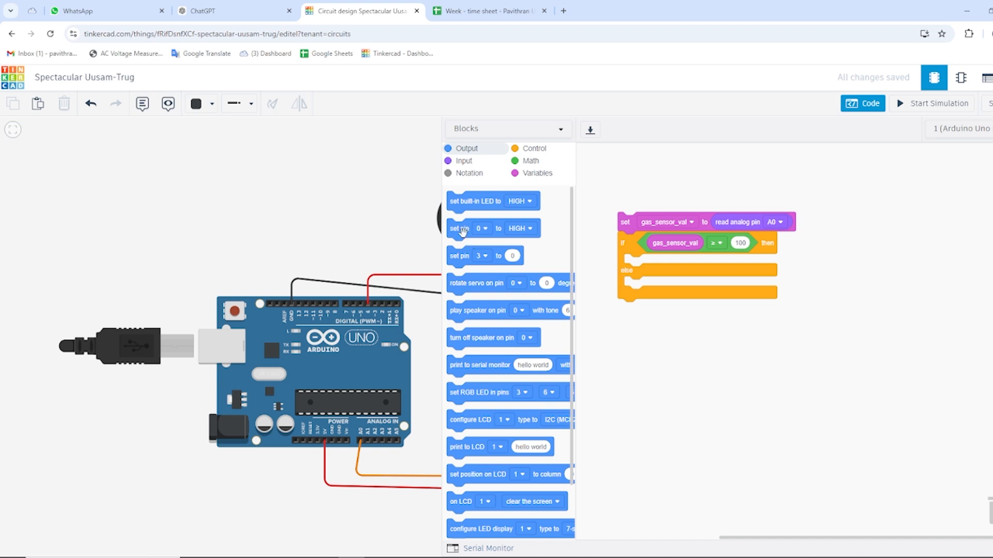
pyautogui.moveTo(460, 229); pyautogui.dragTo(647, 268)
pyautogui.click(659, 263)
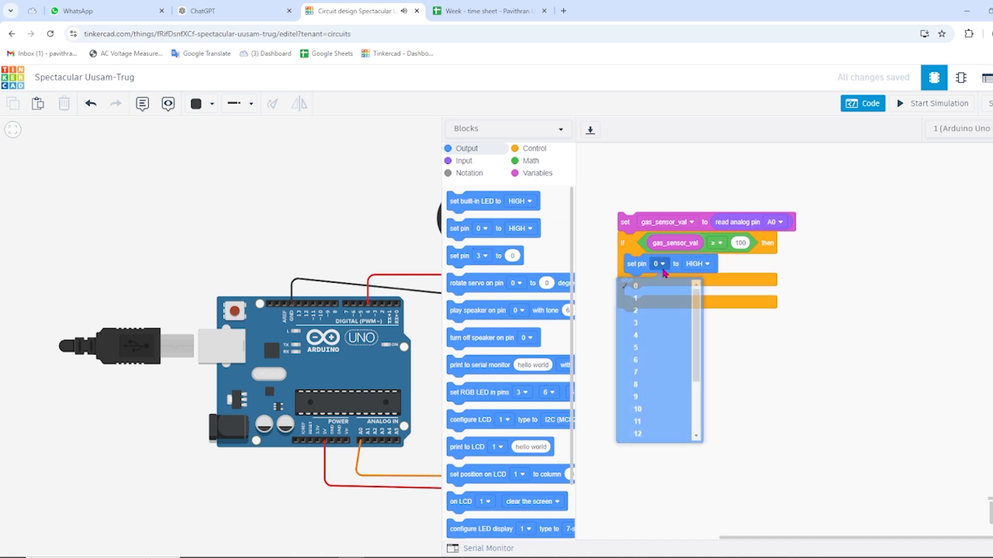
pyautogui.click(635, 338)
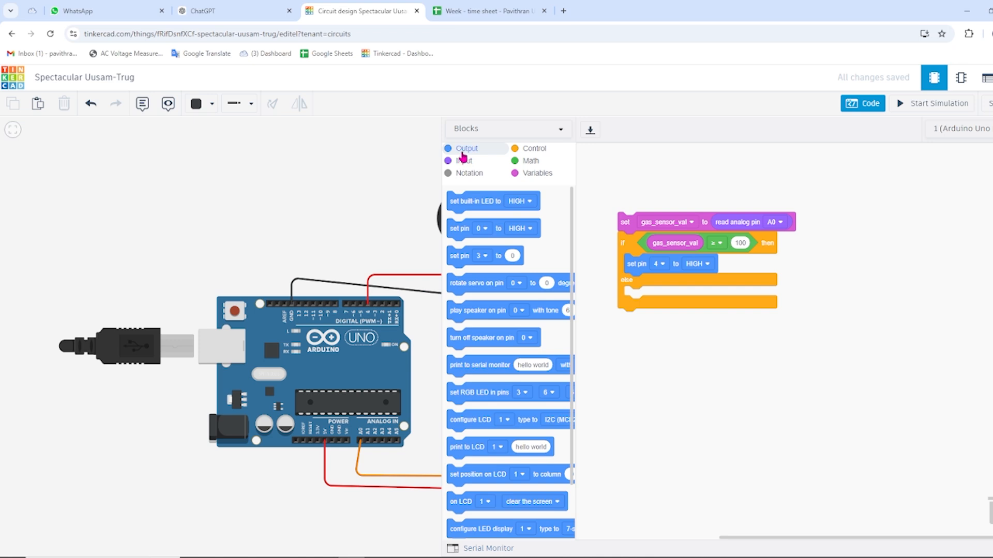
# Add a block to the else branch that sets pin 4 to LOW.
pyautogui.moveTo(460, 231); pyautogui.dragTo(640, 297)
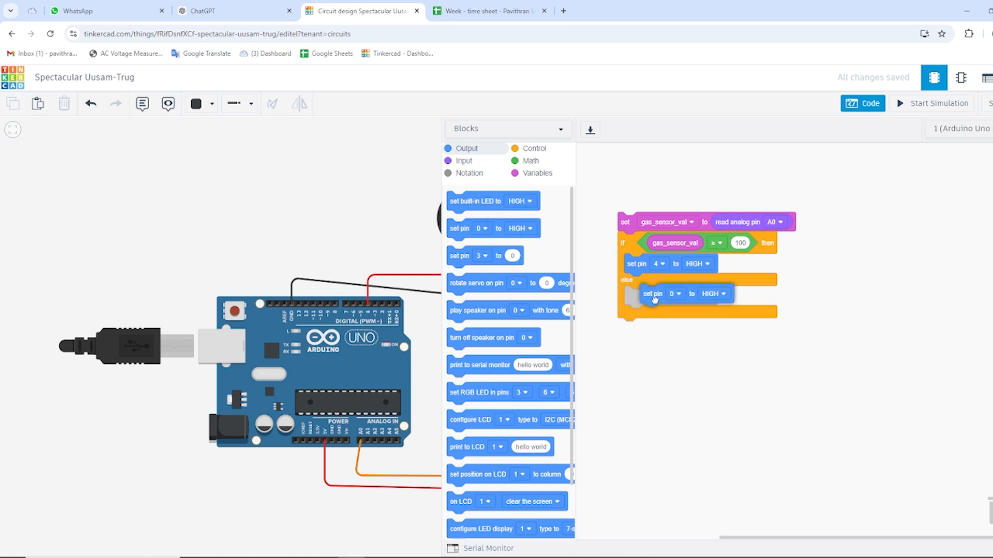
pyautogui.click(660, 296)
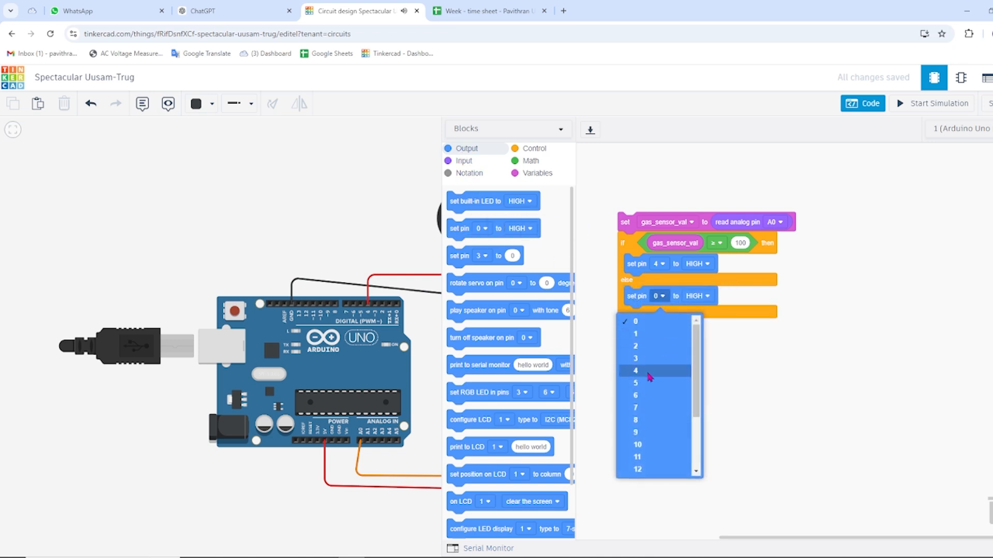
pyautogui.click(644, 376)
pyautogui.click(706, 305)
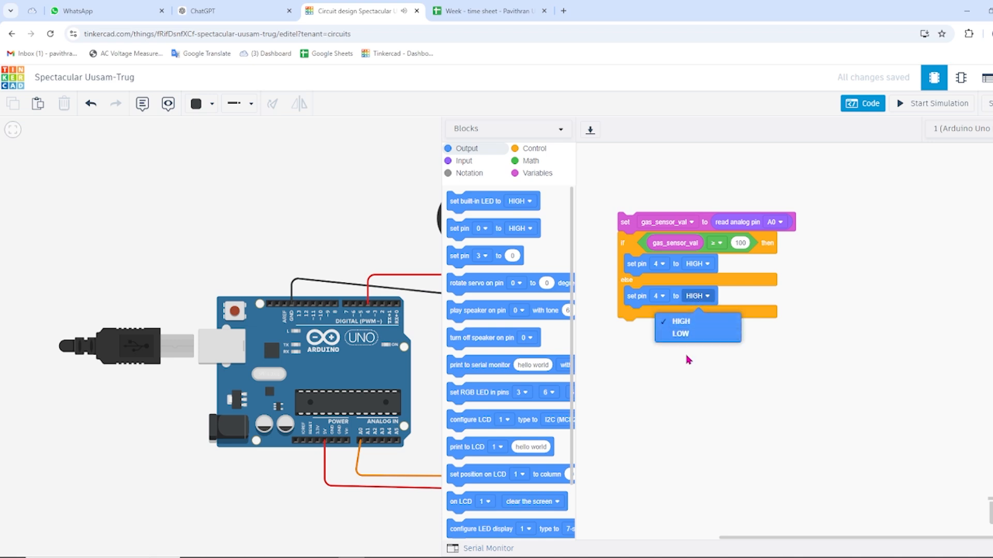
pyautogui.click(689, 342)
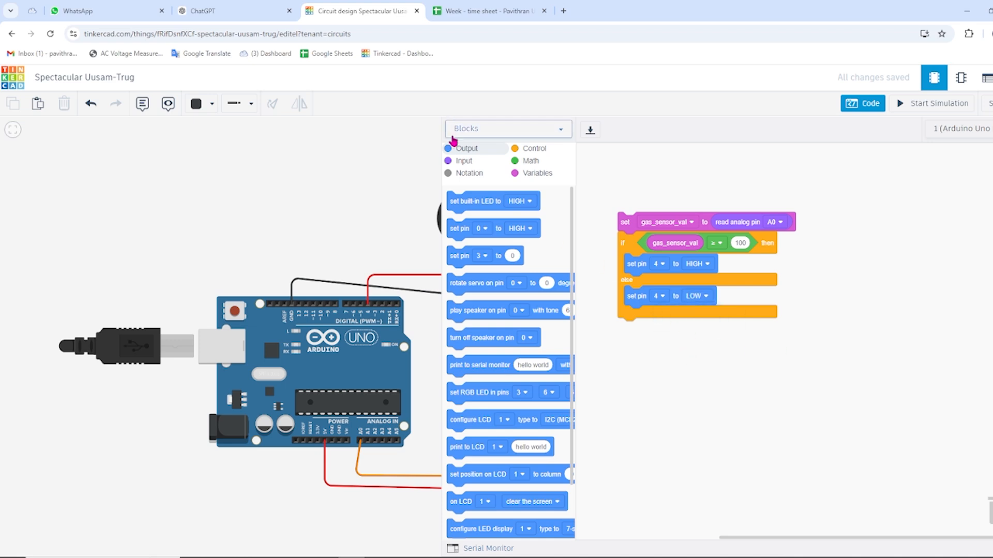
# Close the code editor, run the simulation and move the gas cloud away from the gas sensor, up past the piezo.
pyautogui.click(871, 106)
pyautogui.click(925, 106)
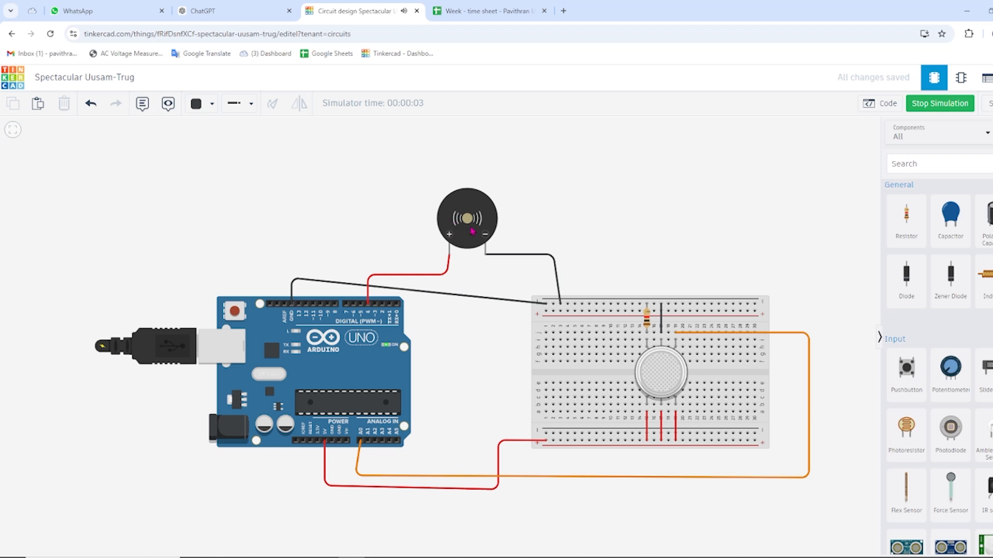
pyautogui.click(657, 374)
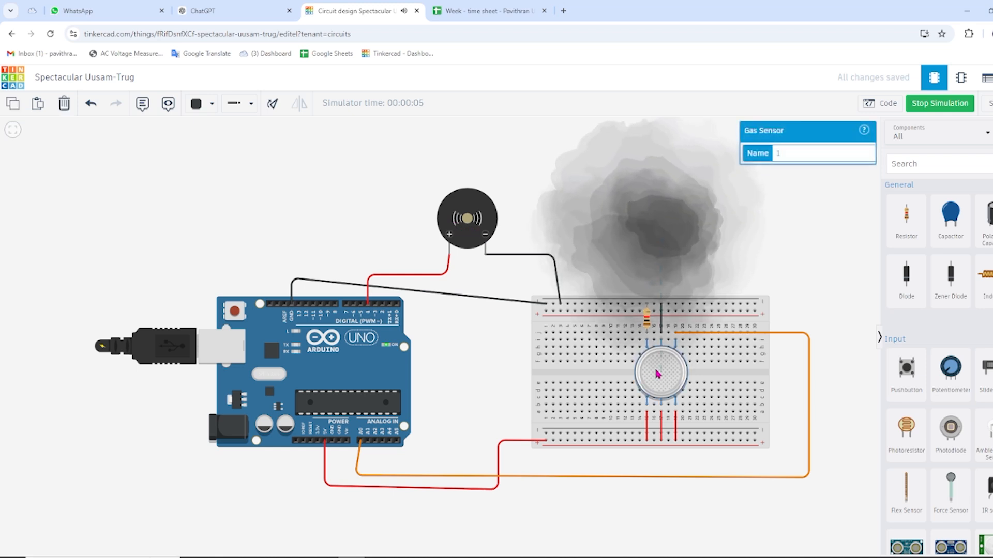
pyautogui.moveTo(652, 239); pyautogui.dragTo(370, 155)
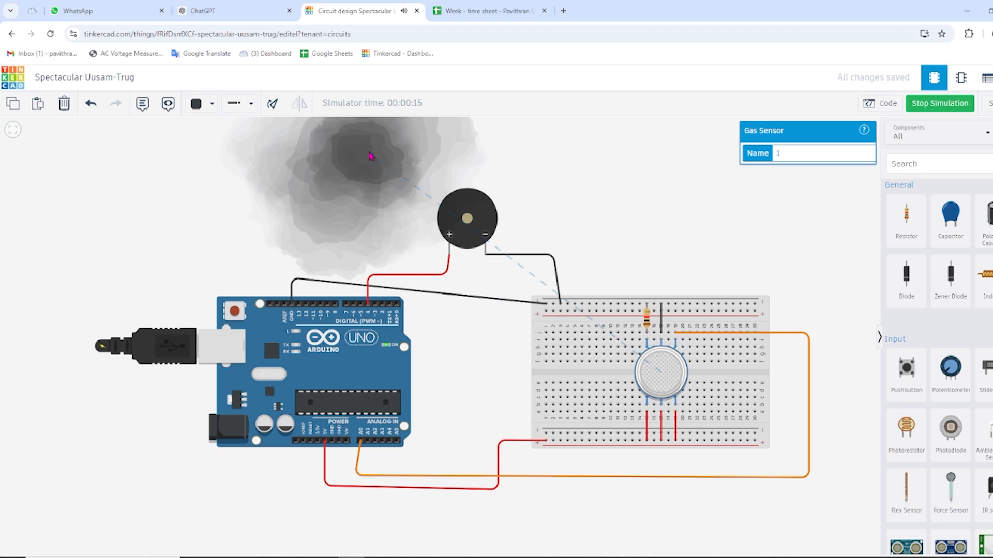